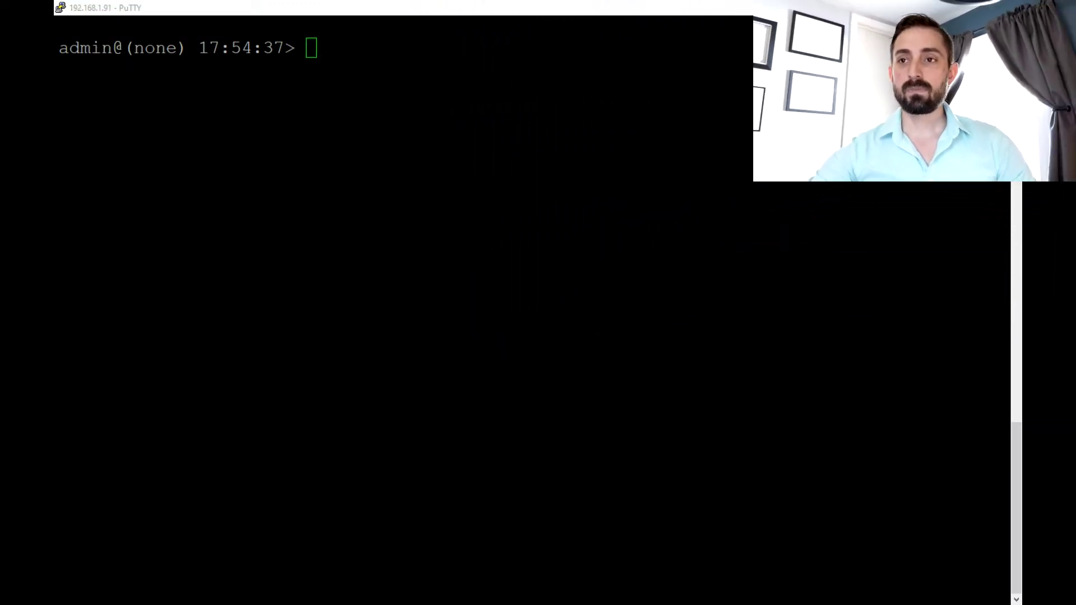
- Set the radio console's idle timeout to 0 with 'set idle-timeout 0'
key("alt+Tab")
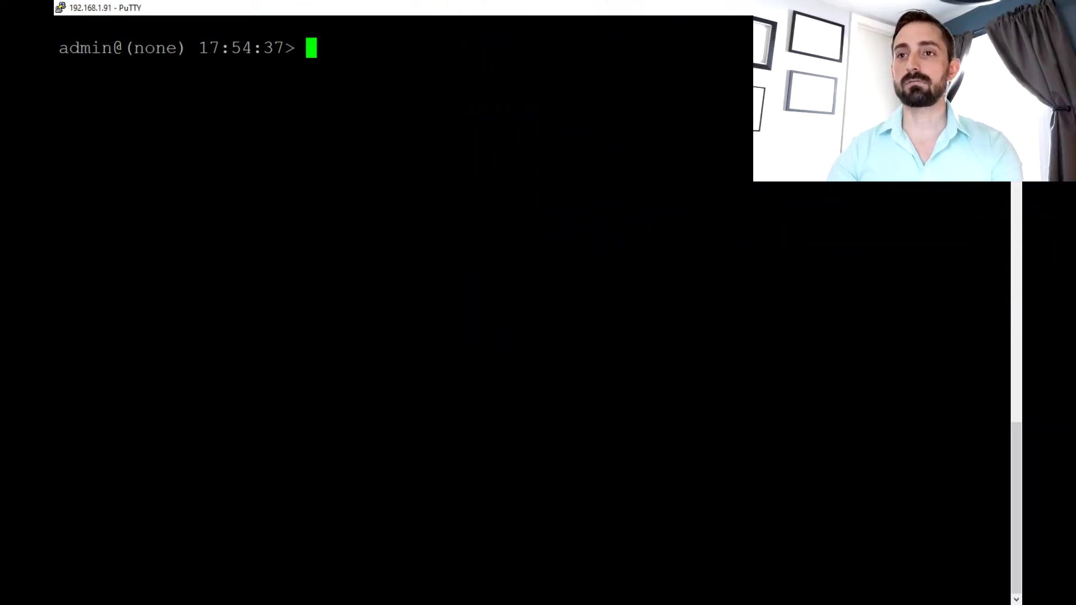
key("Return")
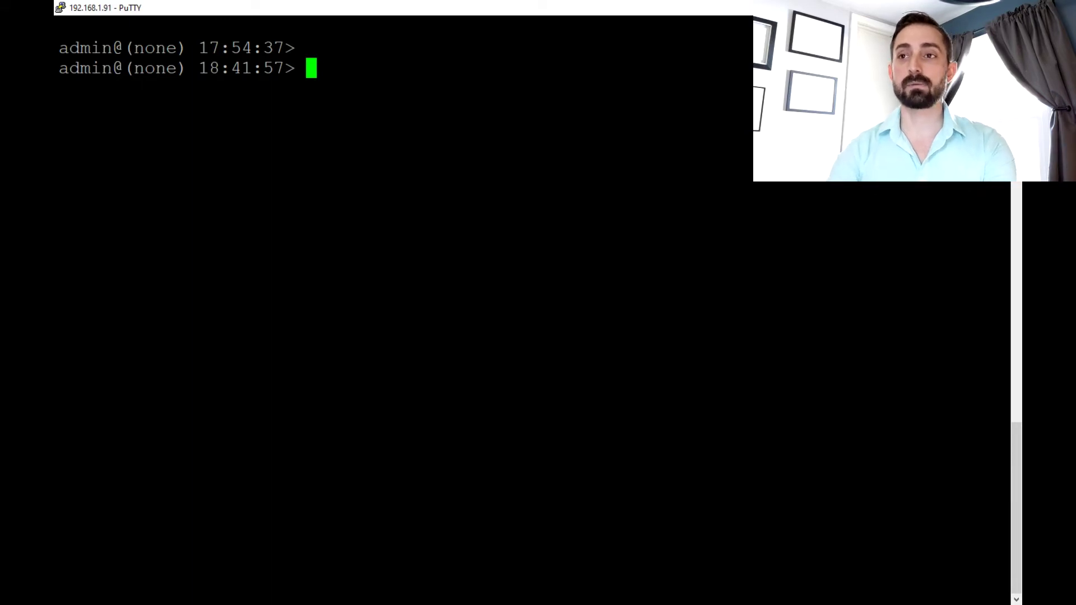
type("set idle-timeout 0")
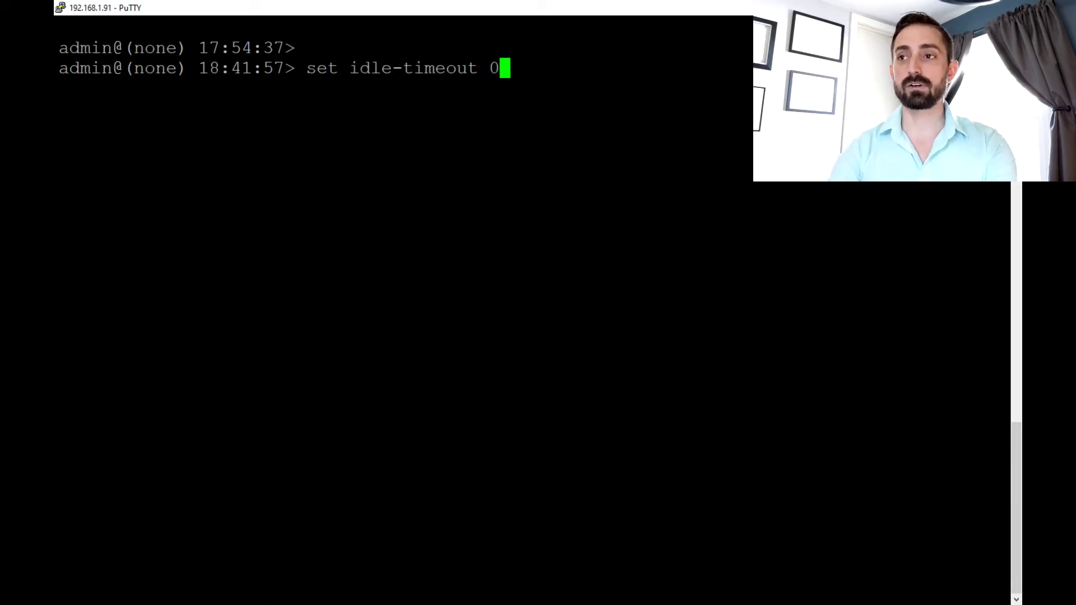
key("Return")
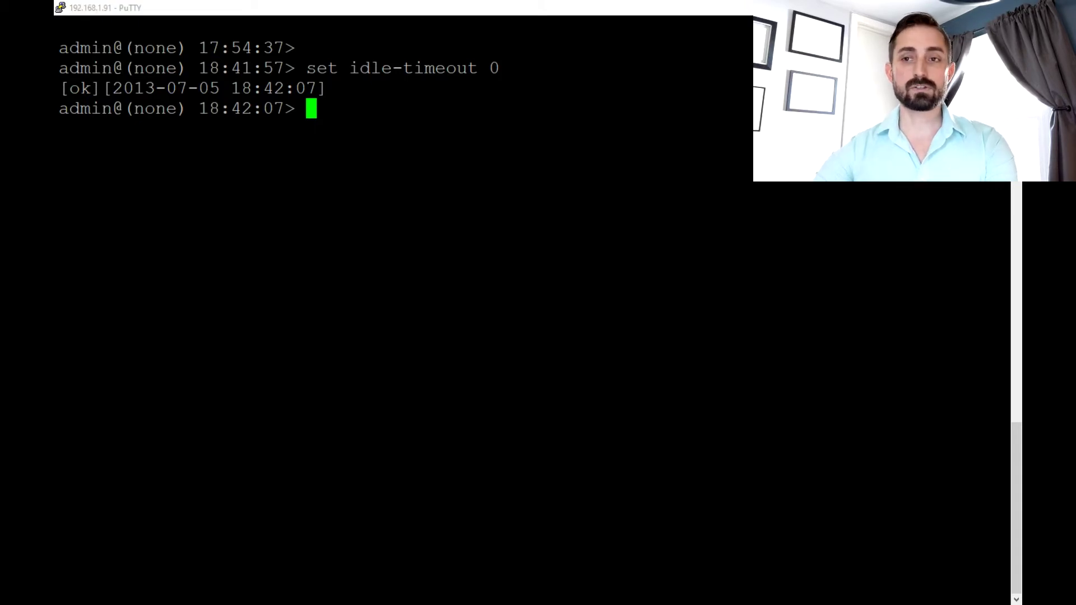
key("alt+Tab")
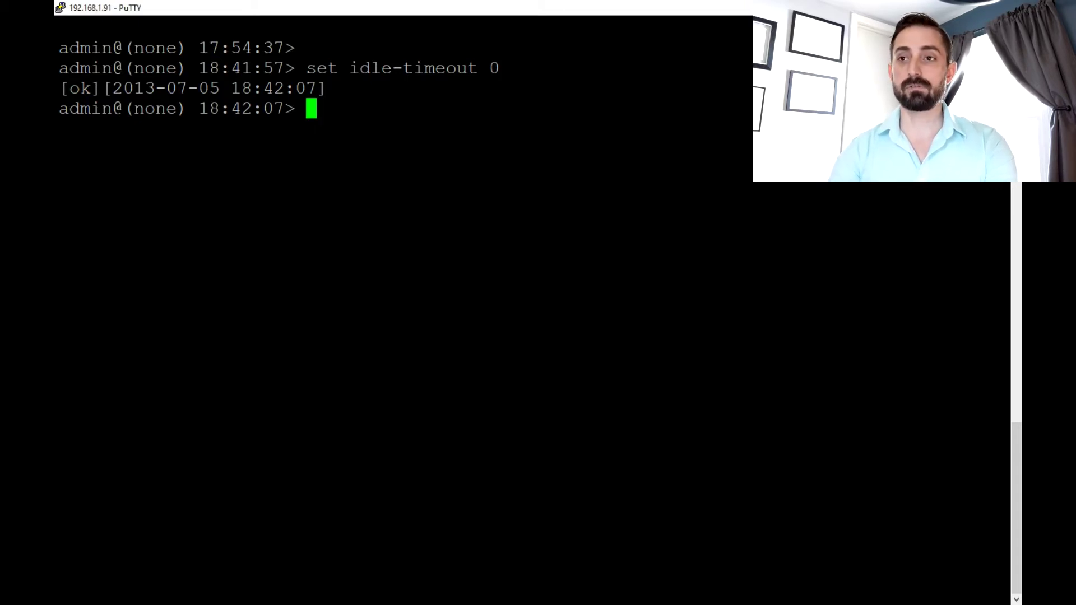
- Run 'show system firmware' and review both 7.1.1 image entries and their certificates
type("show system firmware")
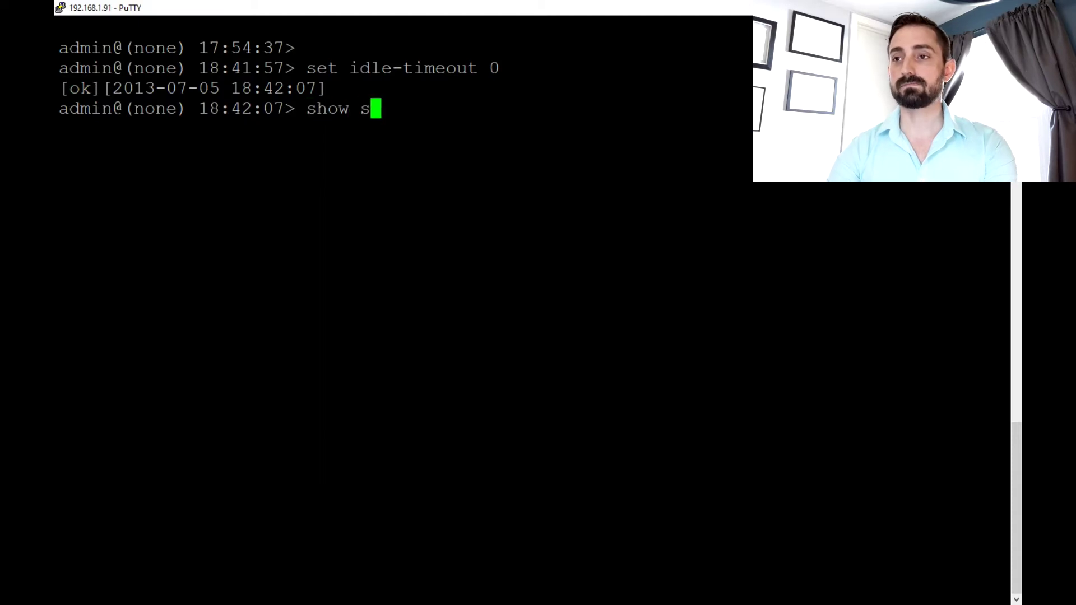
key("Return")
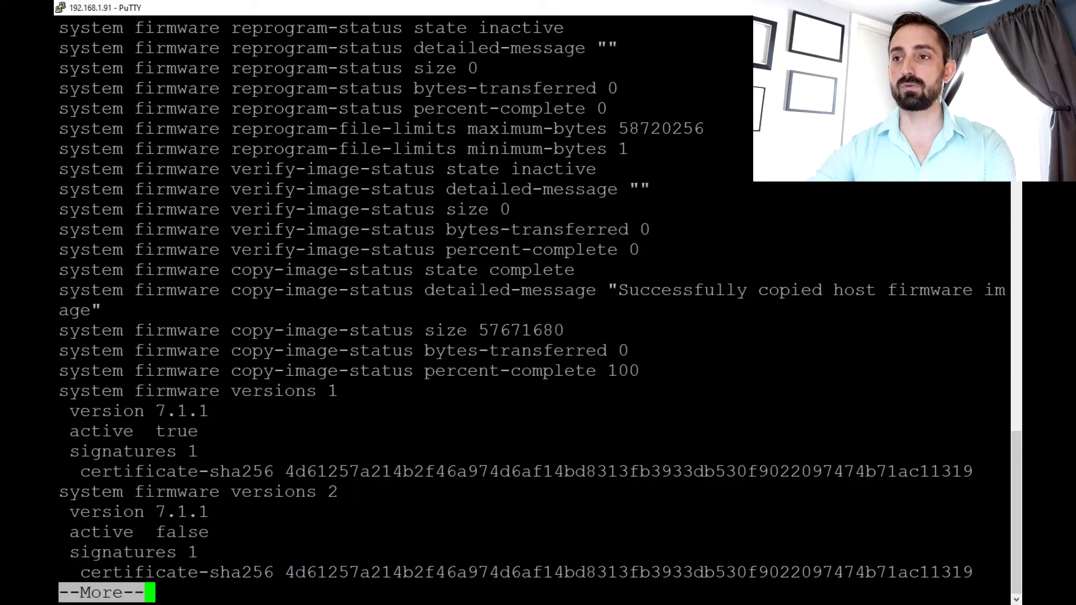
key("shift+Page_Up")
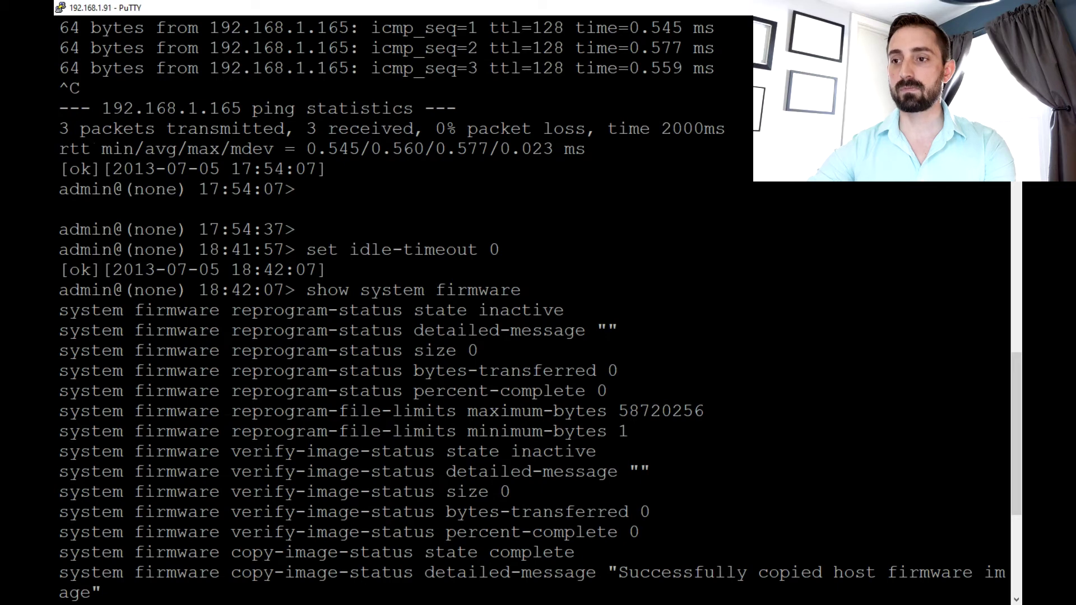
left_click_drag(306, 290, 521, 290)
key("shift+Page_Down")
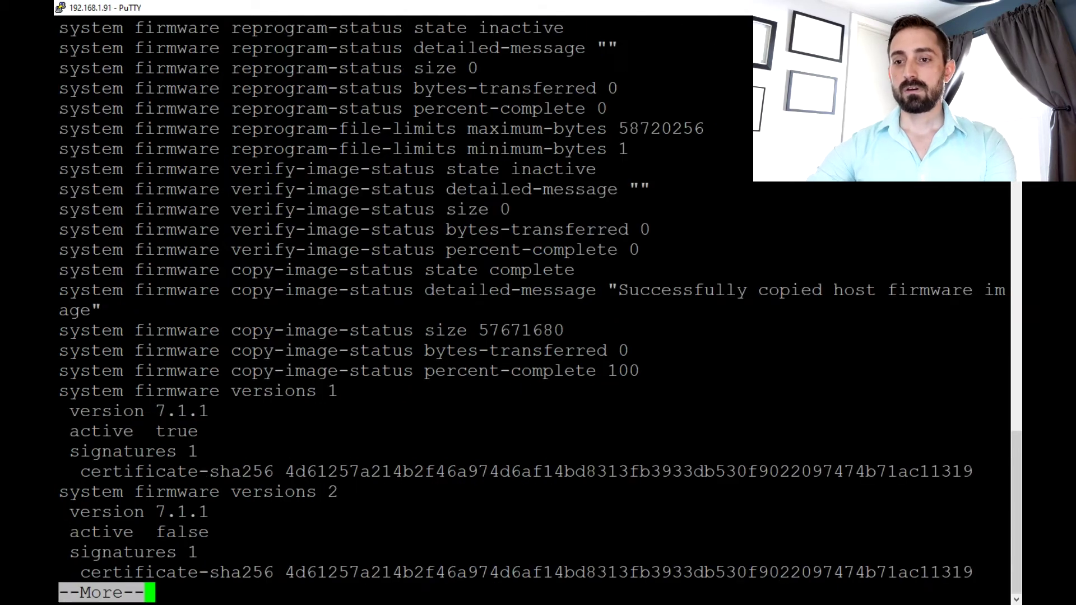
key("space")
key("q")
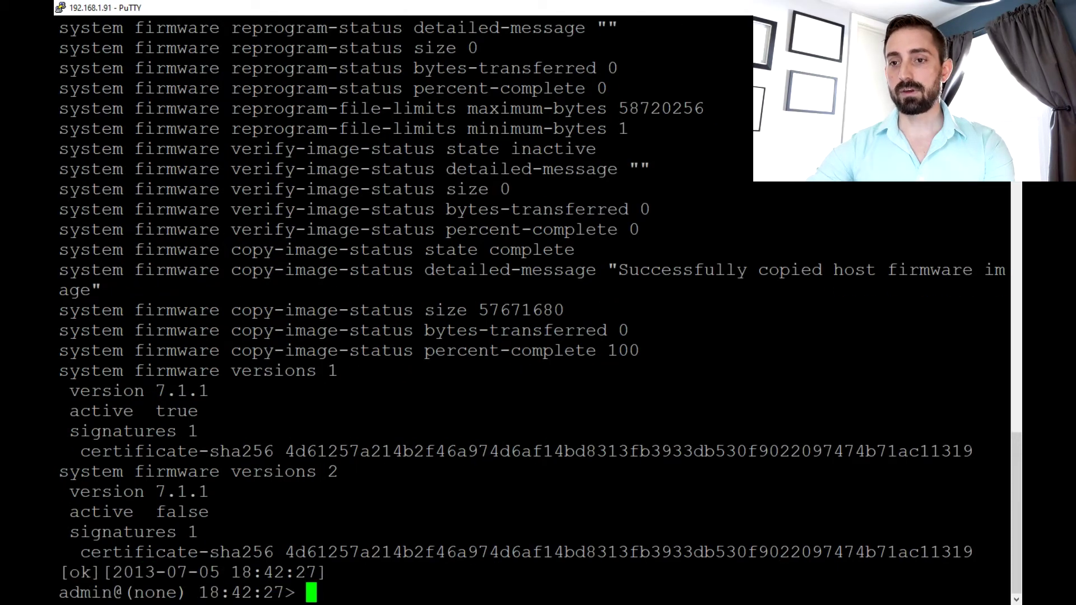
left_click_drag(91, 390, 235, 432)
left_click_drag(112, 471, 235, 512)
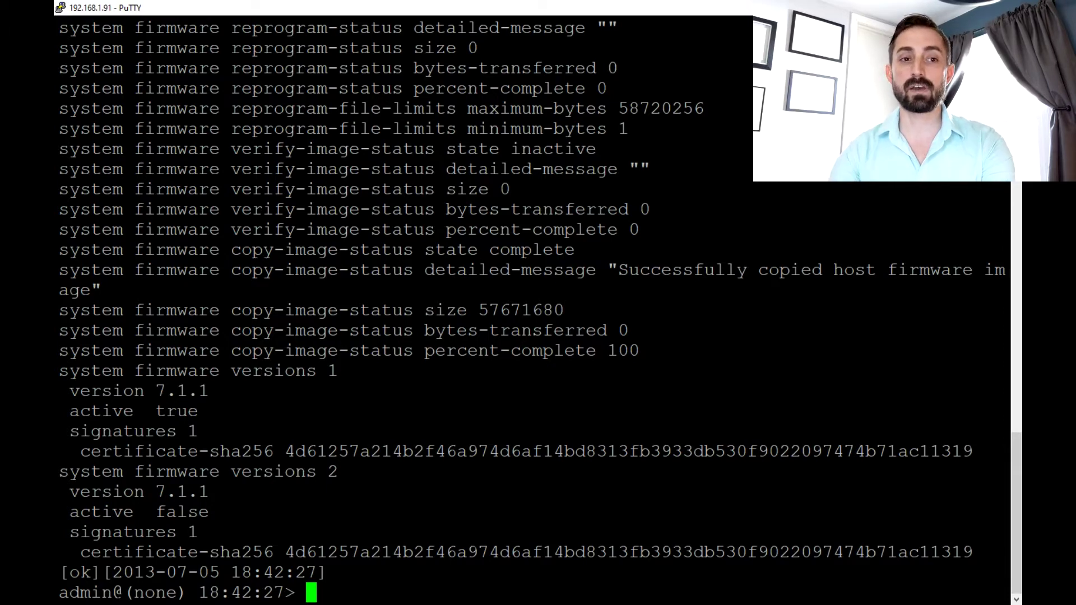
- Ping 192.168.1.165 from the radio for 5 replies and 0% loss, and check Tftpd64
type("ping ")
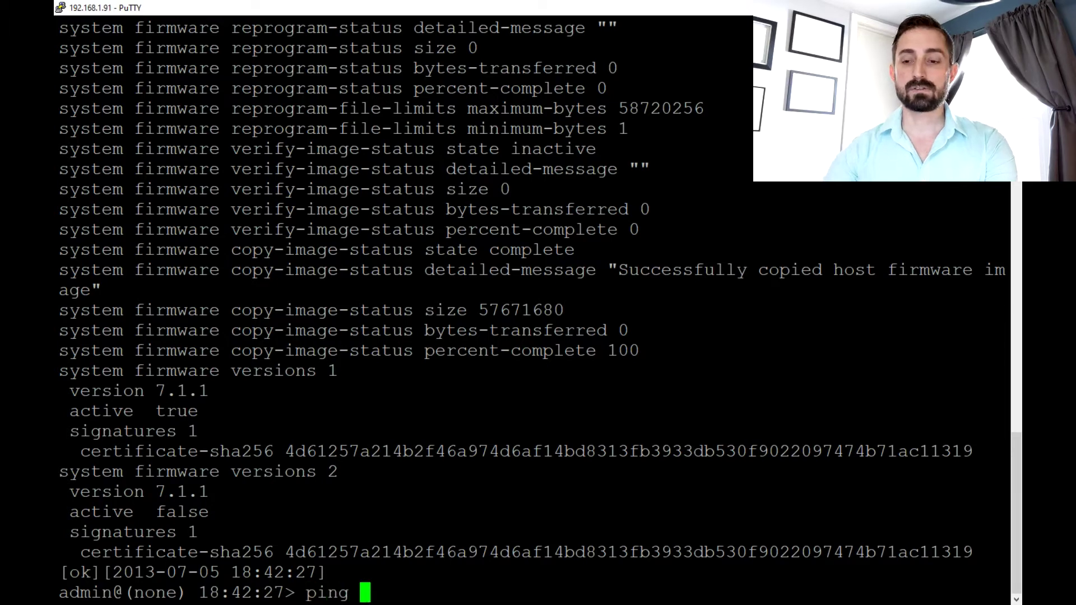
type("192.16")
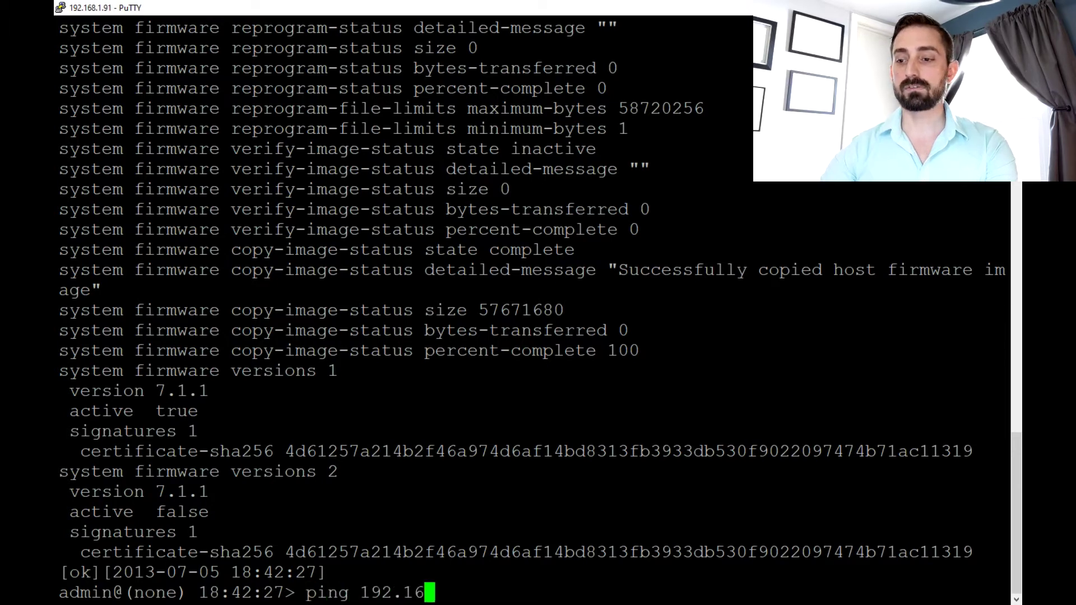
type("8.1")
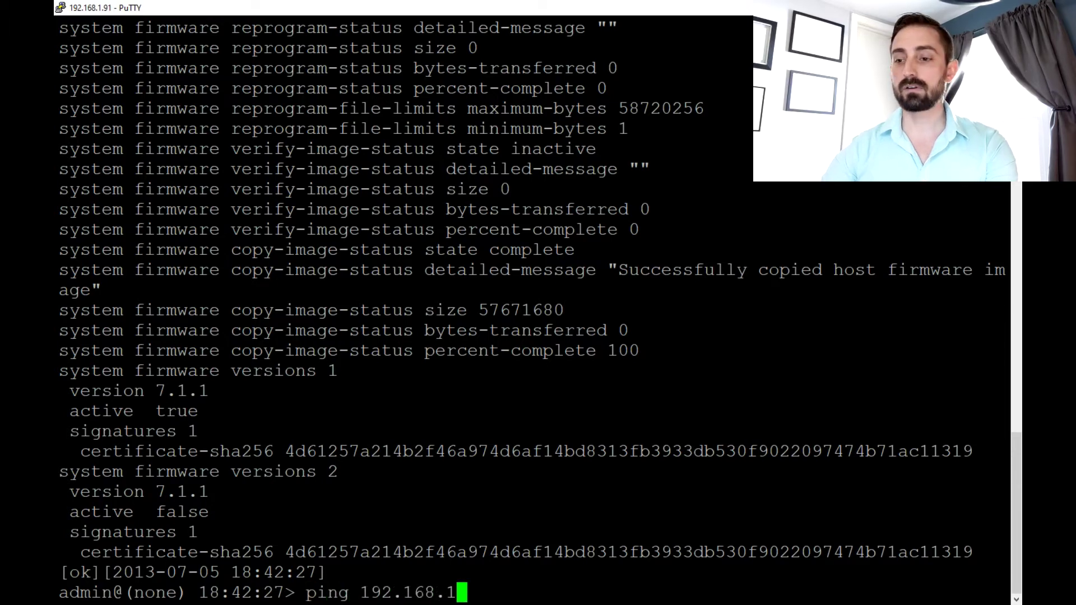
type(".165")
key("Return")
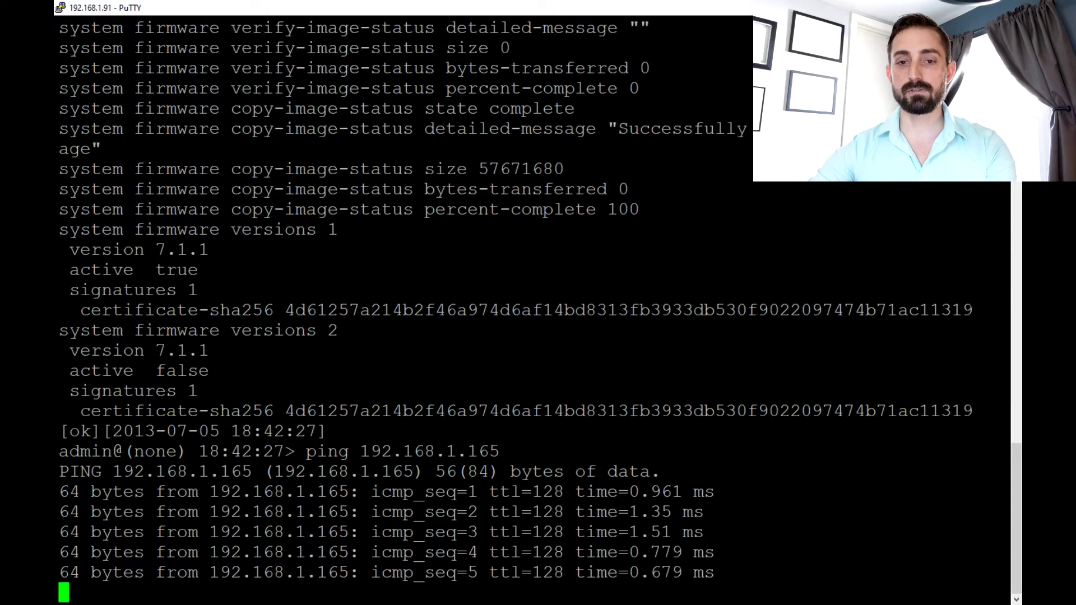
key("ctrl+c")
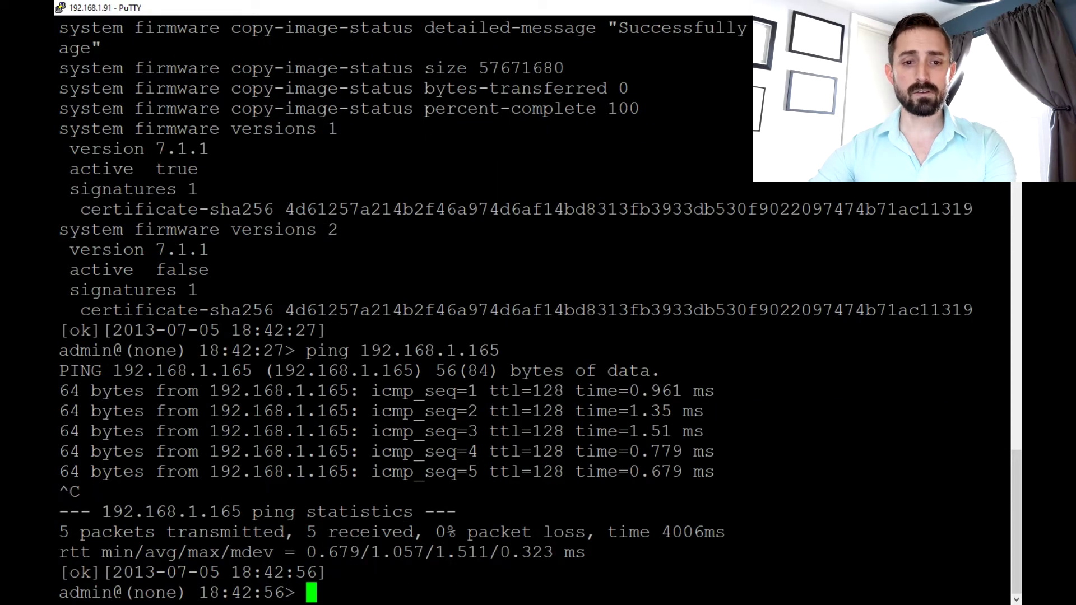
key("alt+Tab")
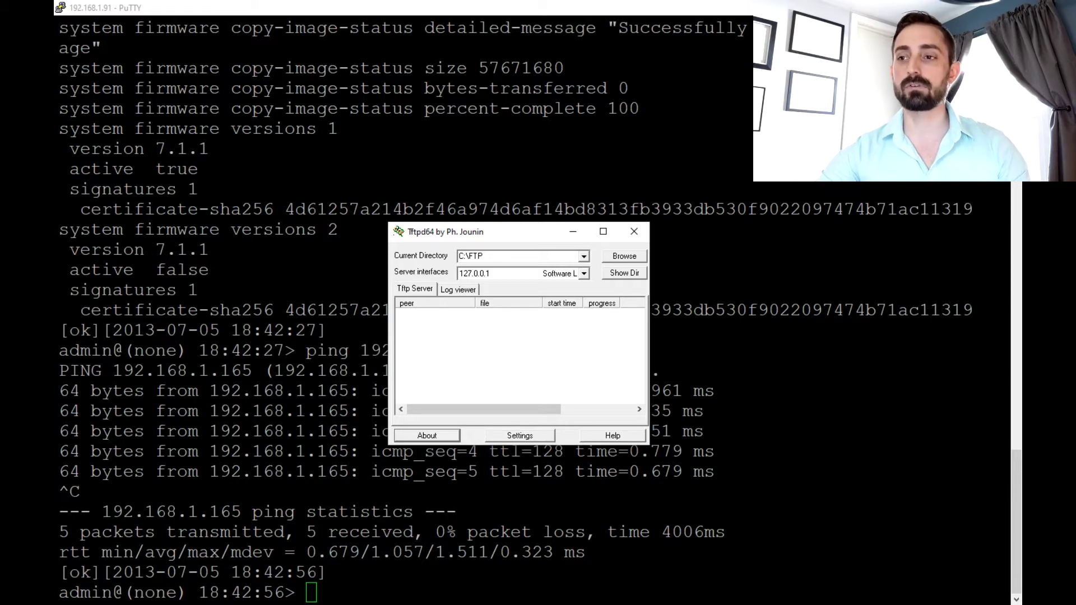
key("alt+Tab")
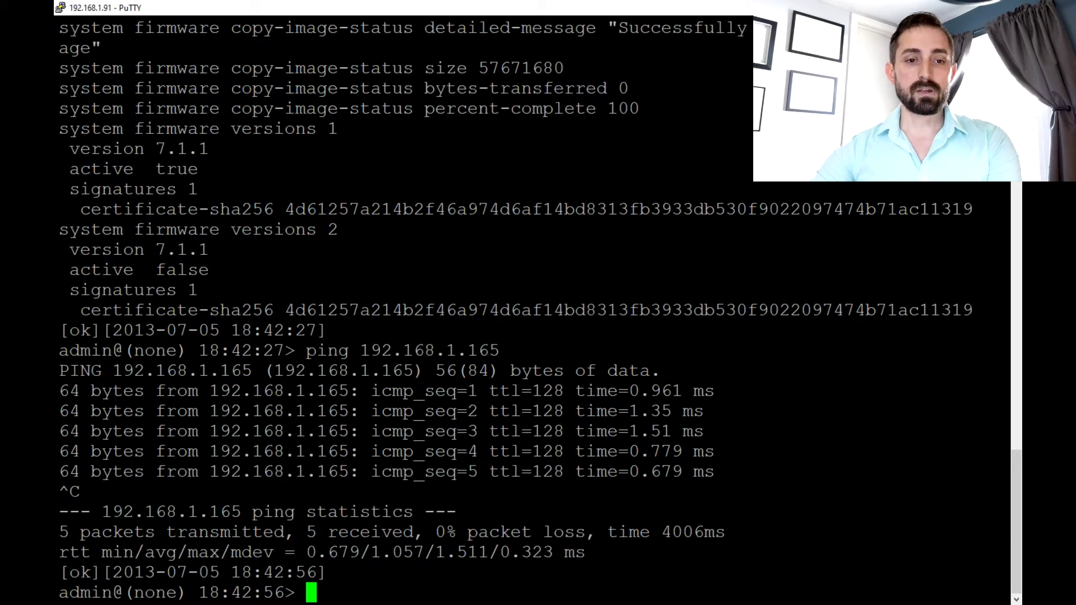
key("alt+Tab")
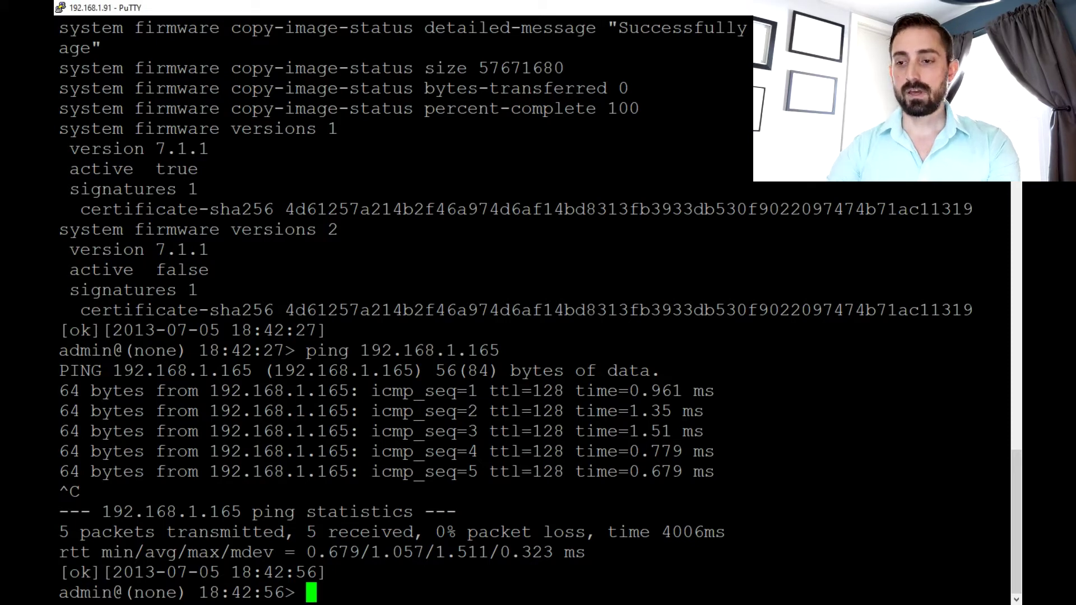
- List the options of 'request system firmware reprogram' with '?'
type("request ")
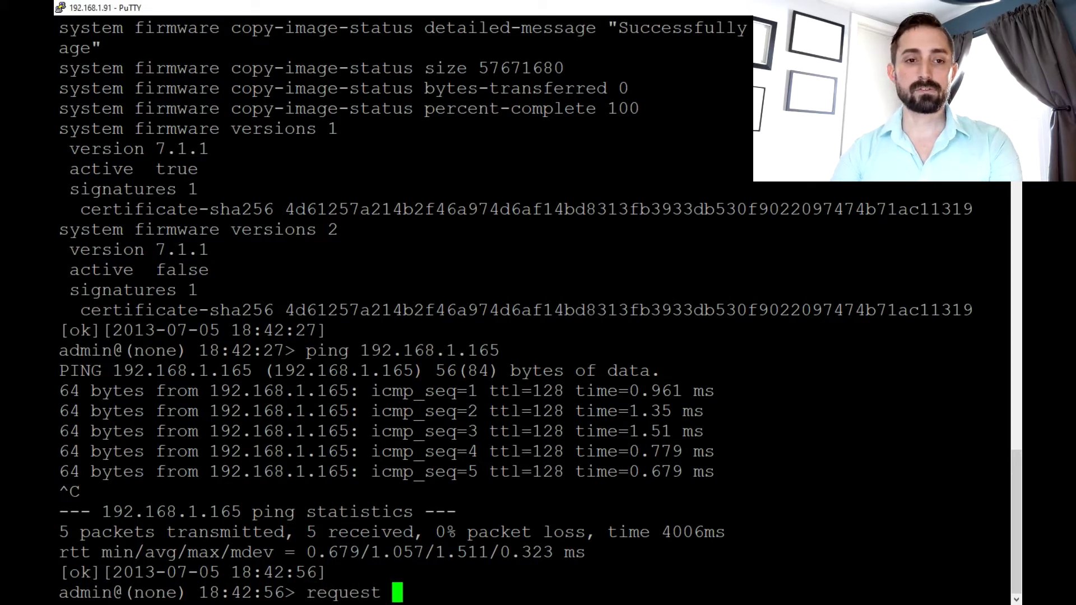
type("system firmware ")
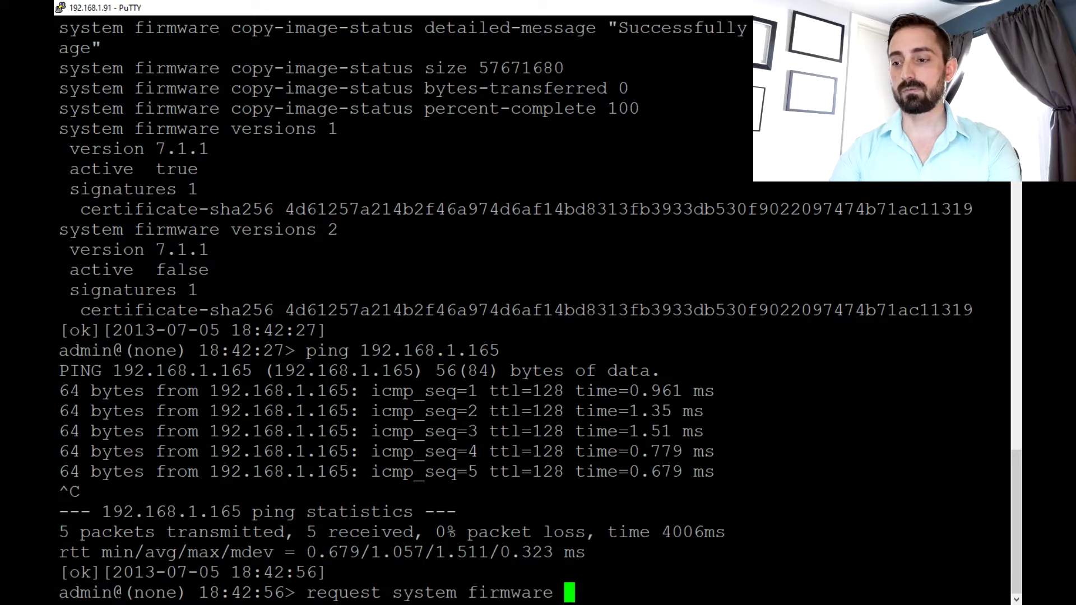
type("reprogram ?")
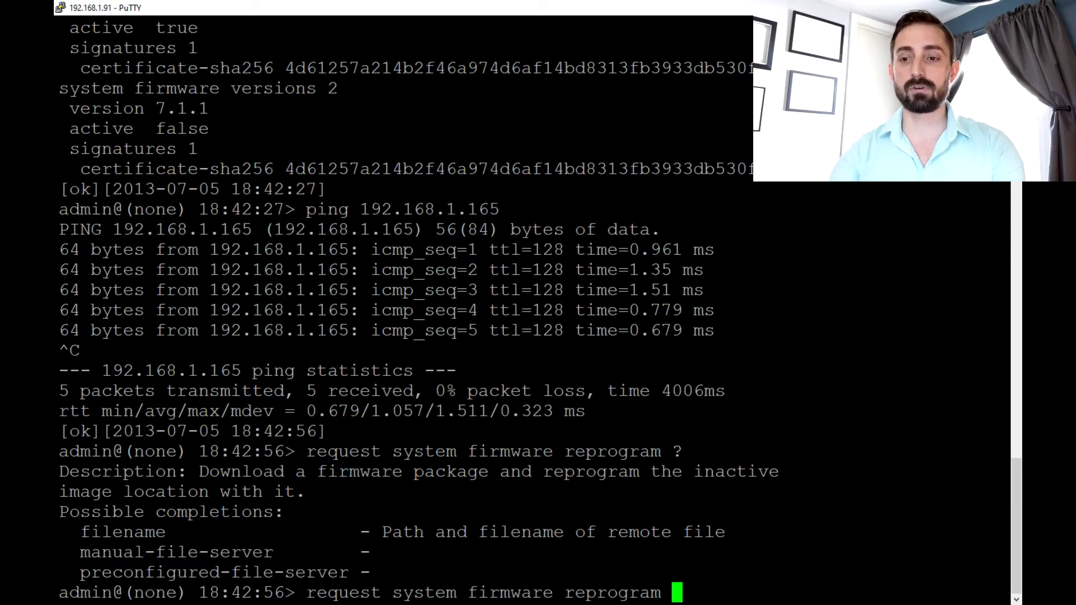
- Extend the reprogram command with manual-file-server { tftp { address 192.168.1.165 } }
type("man")
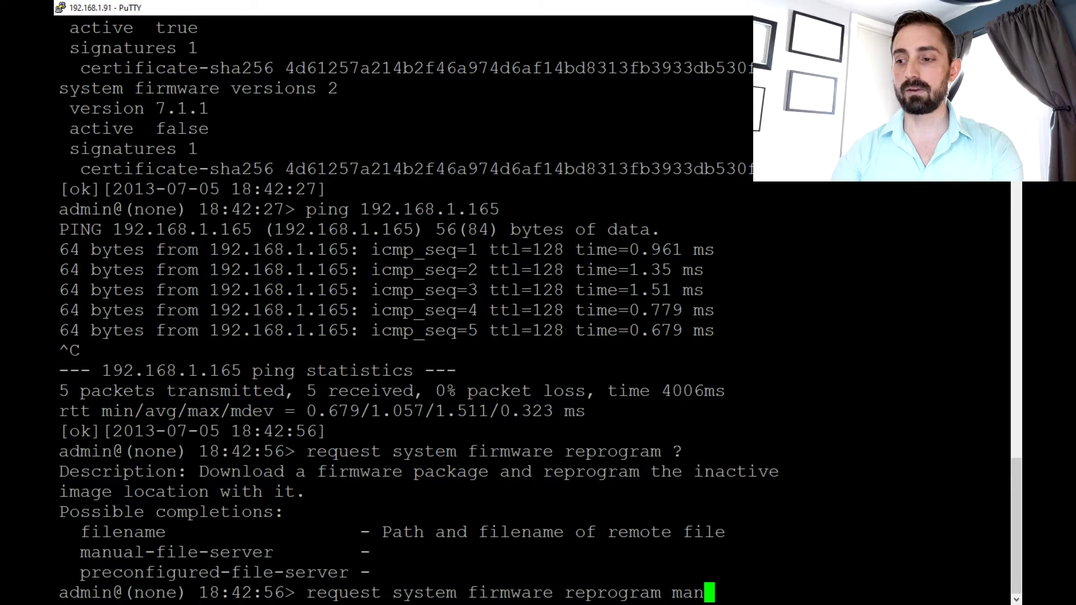
key("Tab")
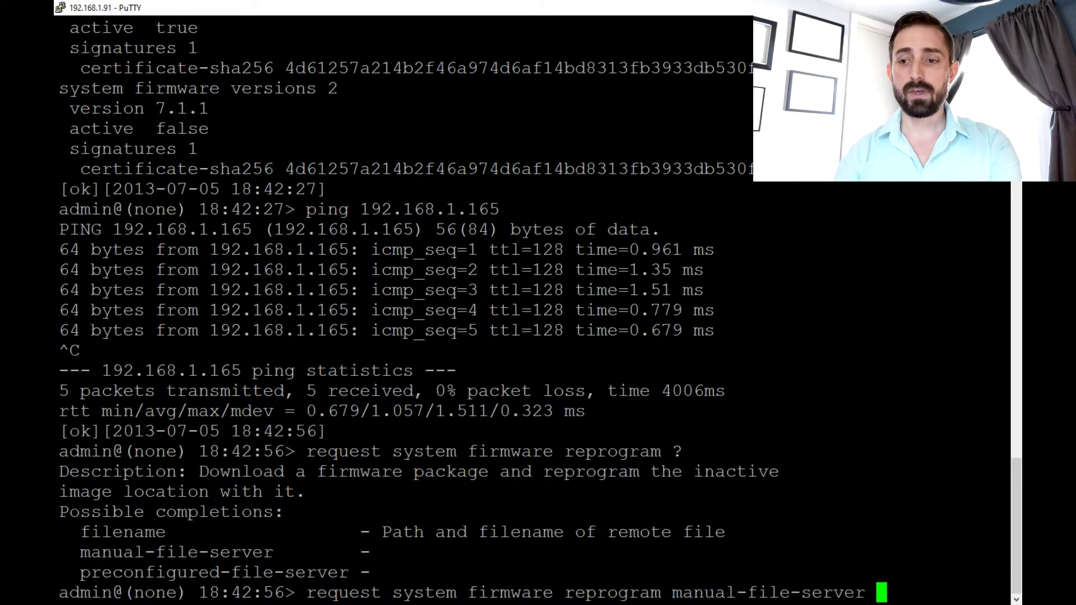
type("?")
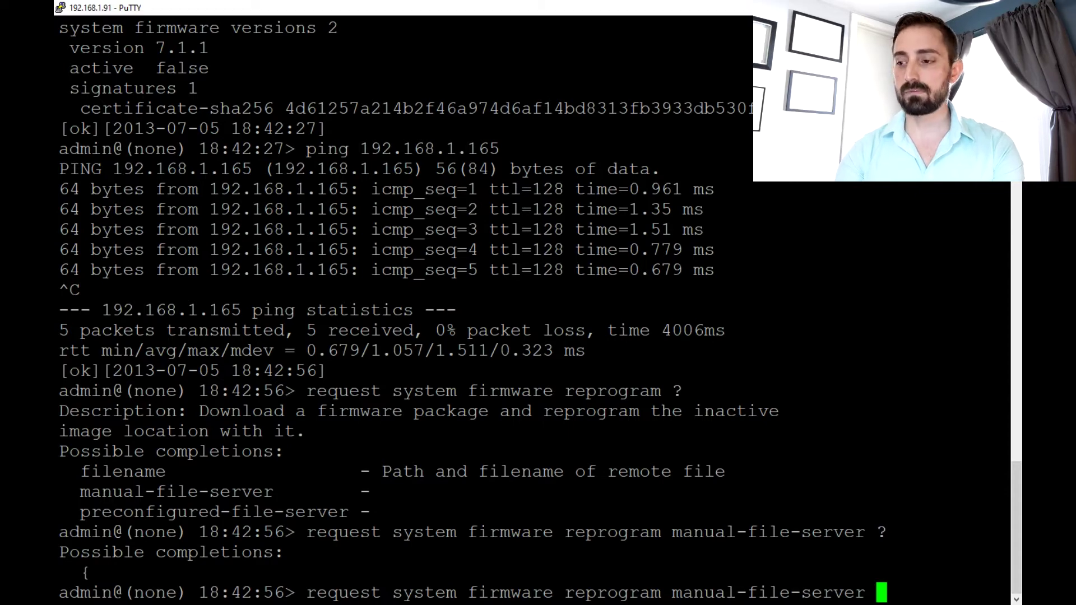
type("{")
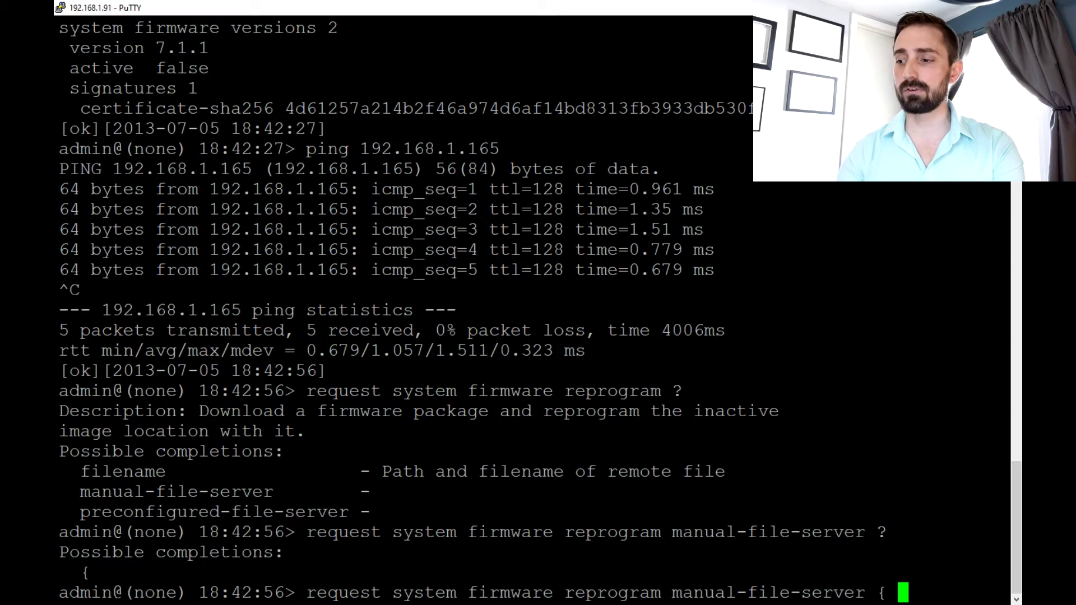
type(" ?")
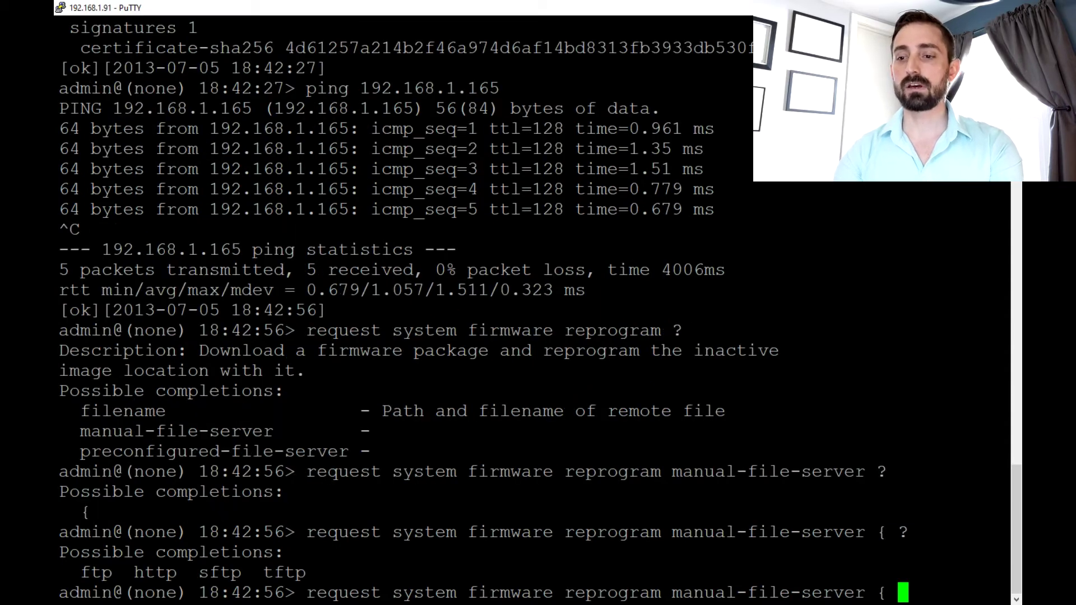
type("tftp ?")
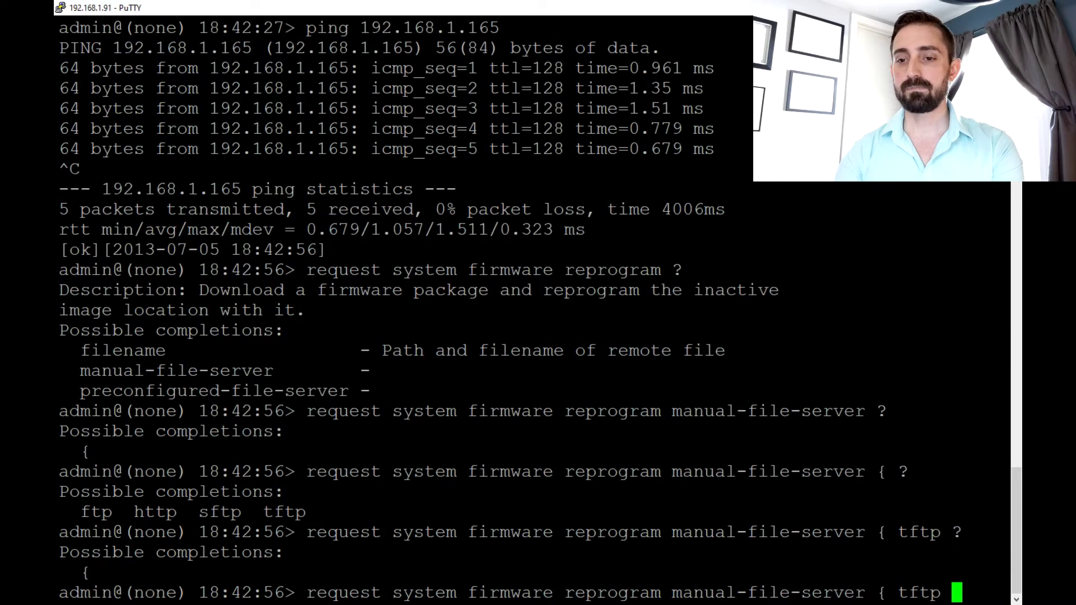
type("{ ")
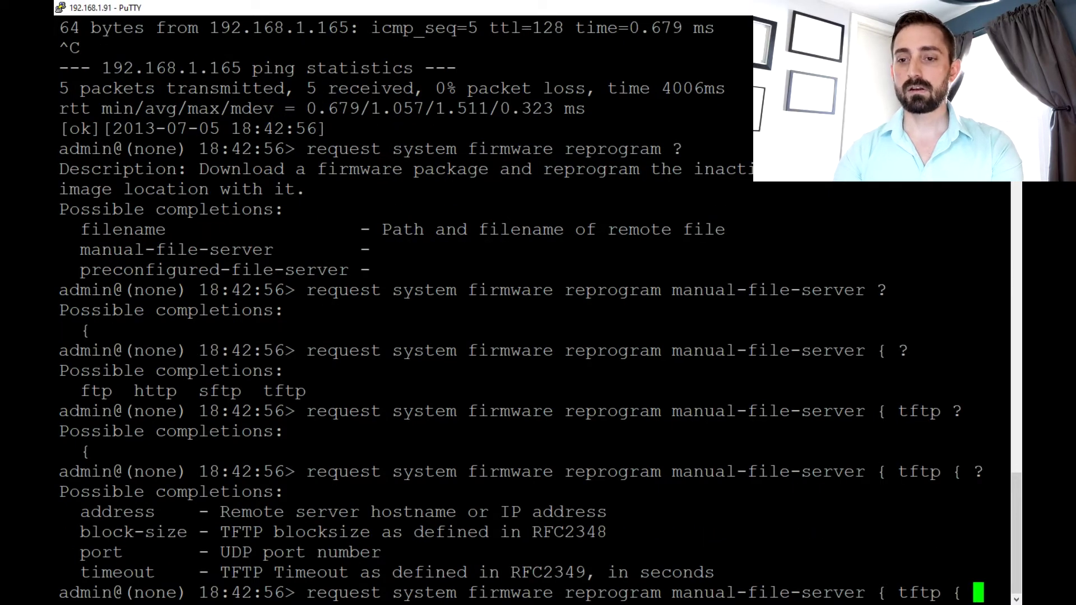
type("?address ")
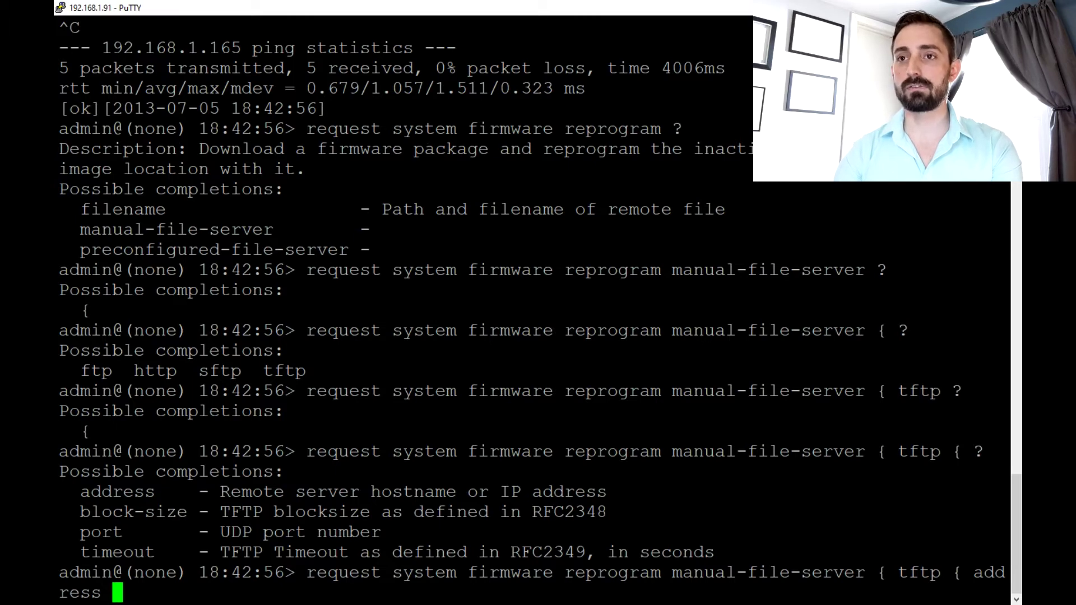
type("192")
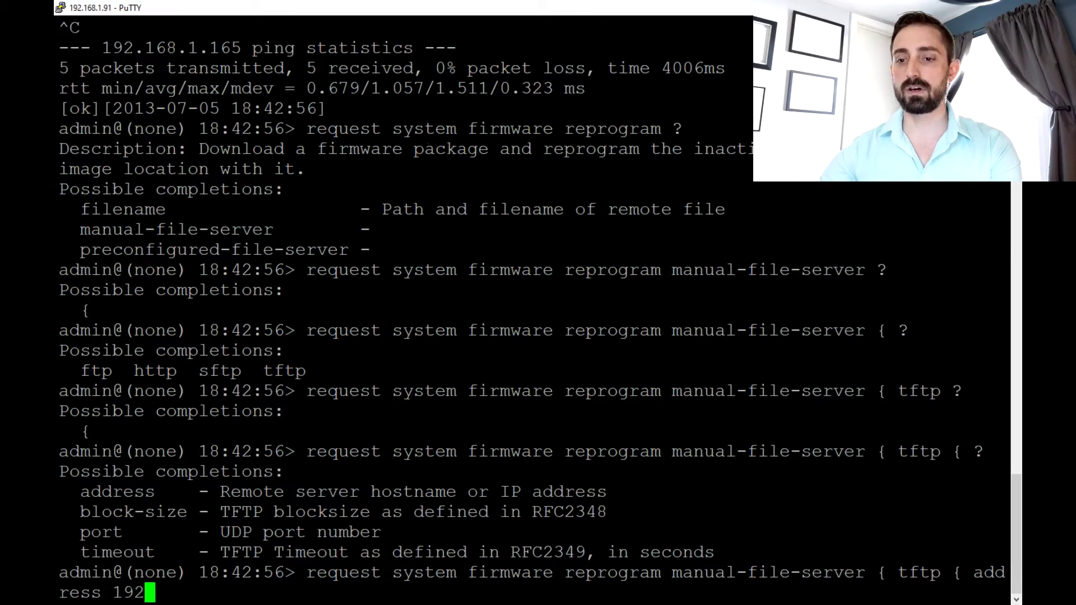
type(".16")
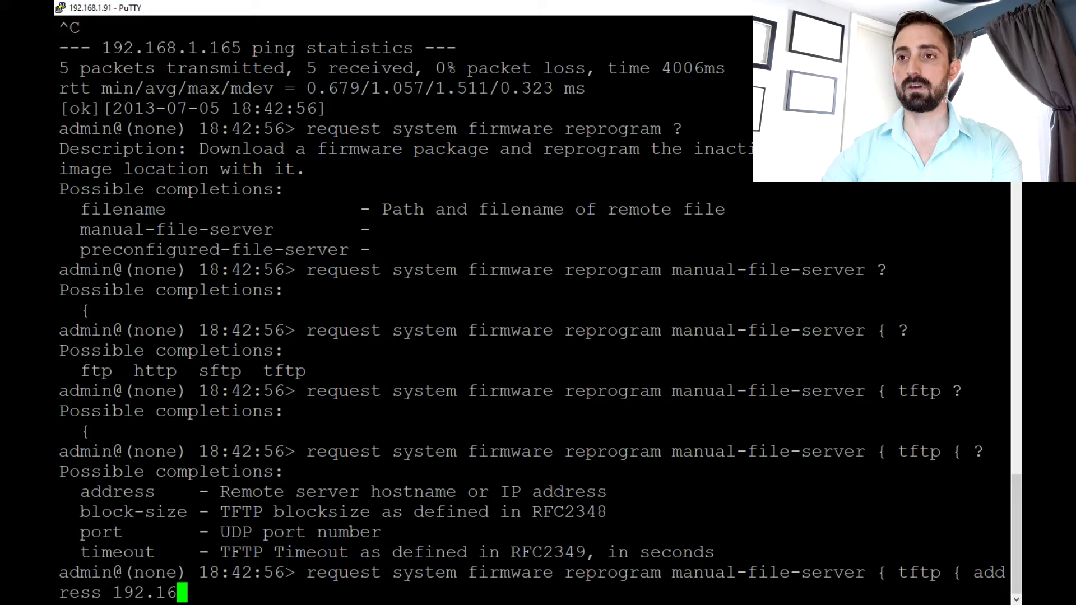
type("8.1.165 ?")
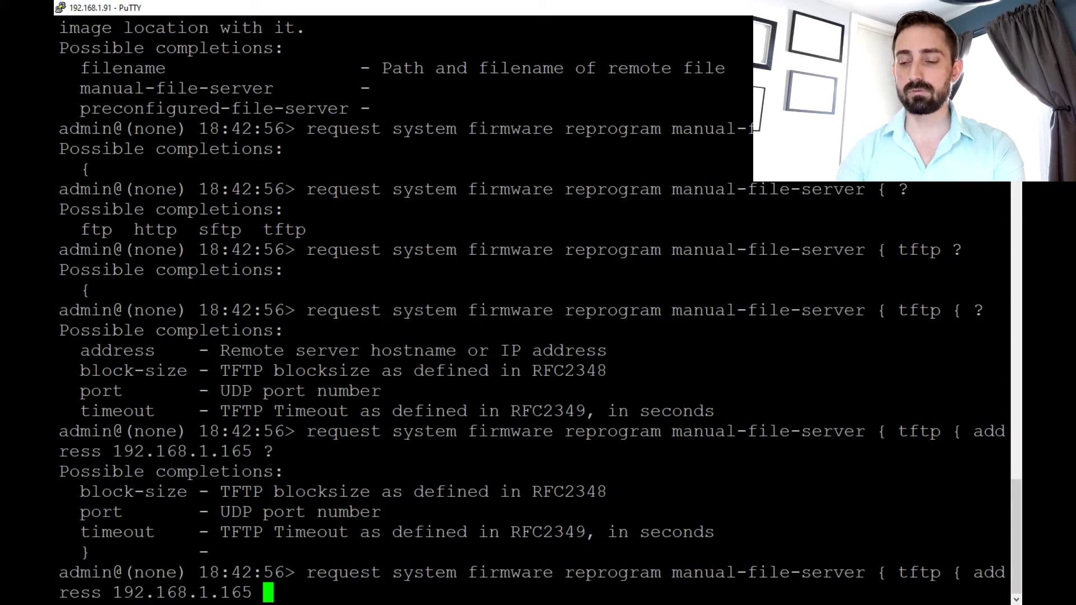
type("} ")
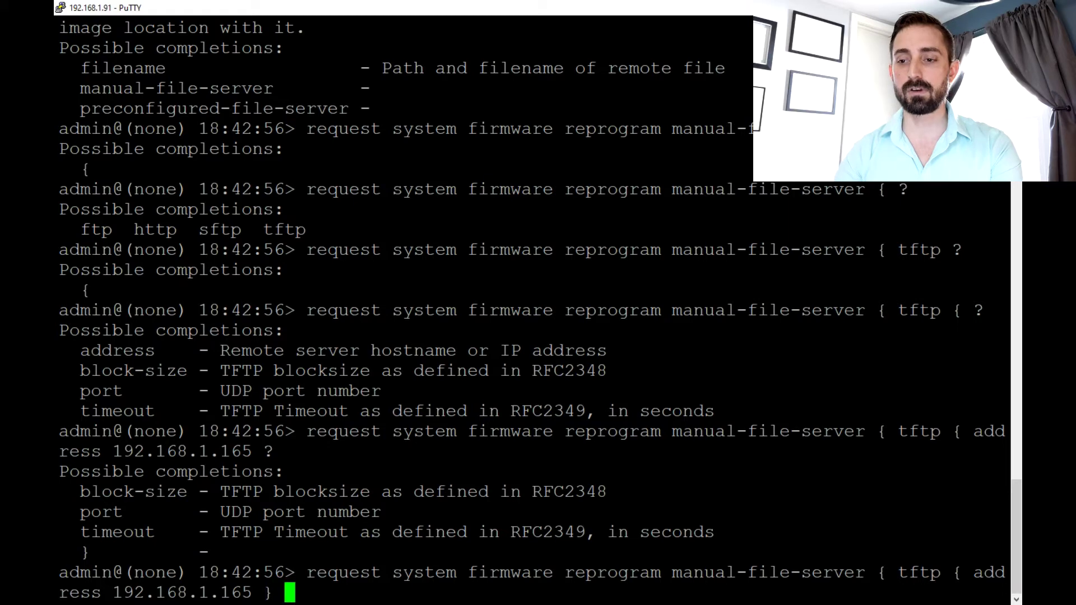
type("?")
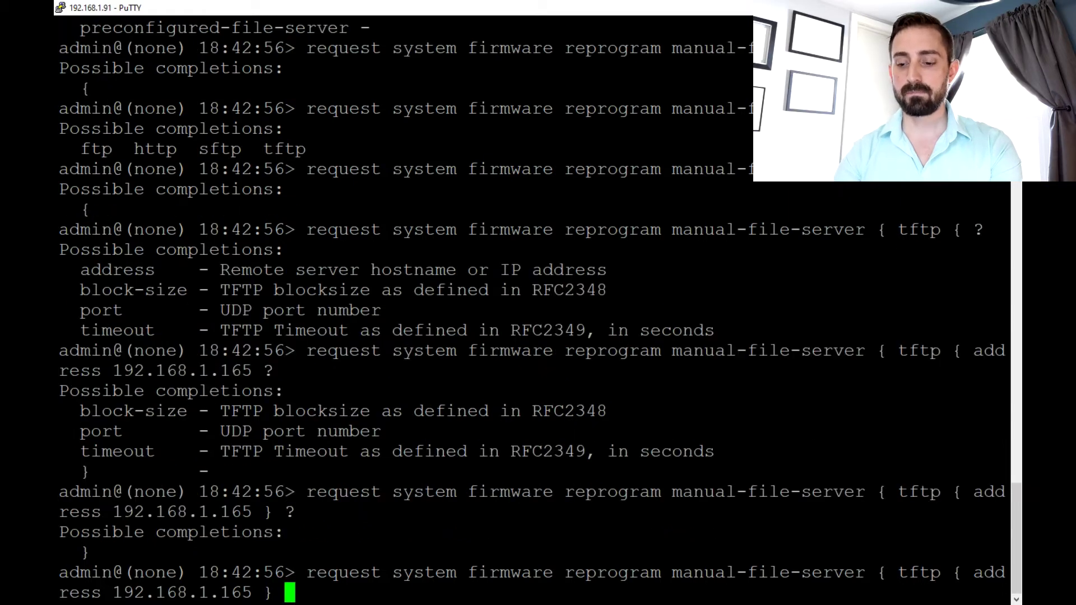
type("} ")
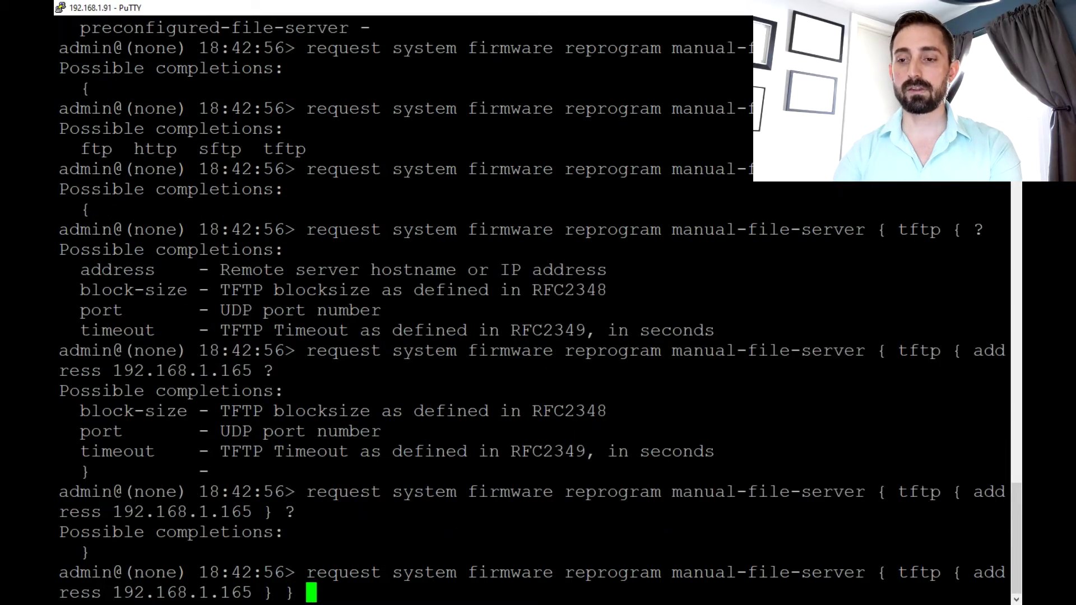
type("?")
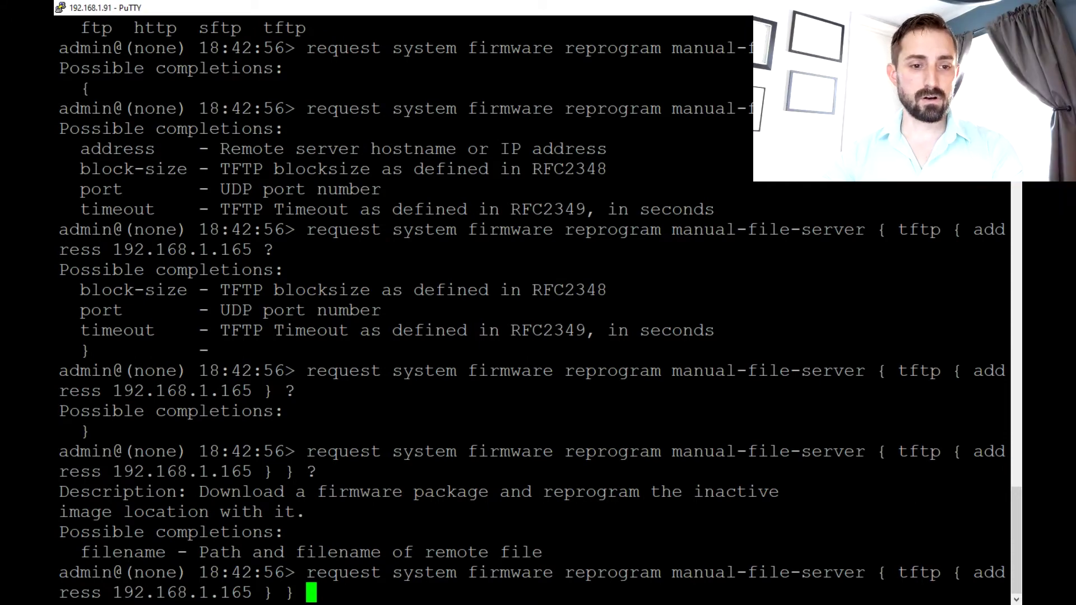
key("alt+Tab")
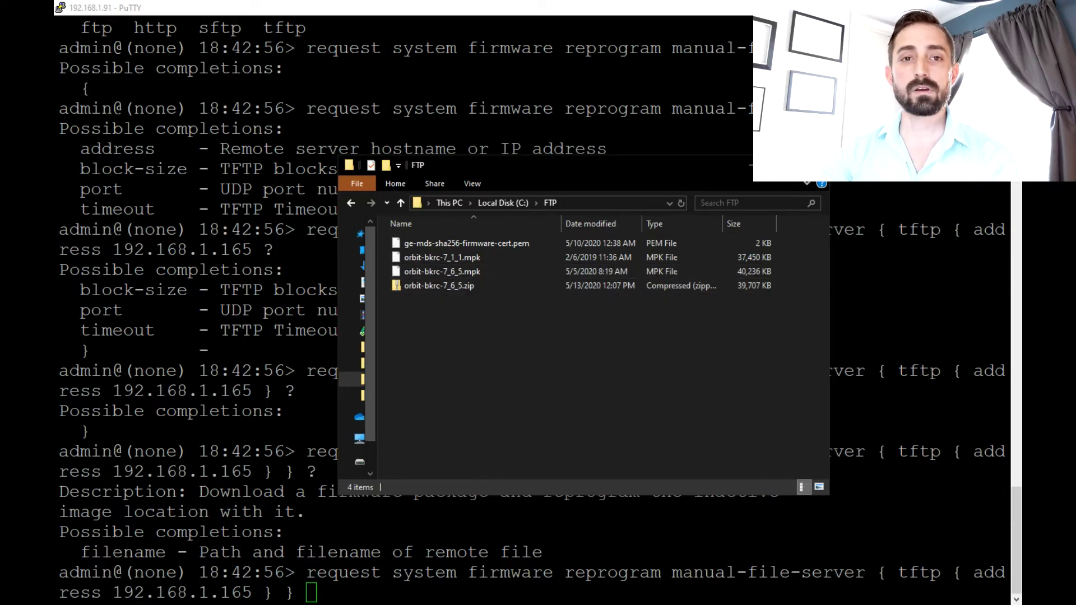
key("alt+Tab")
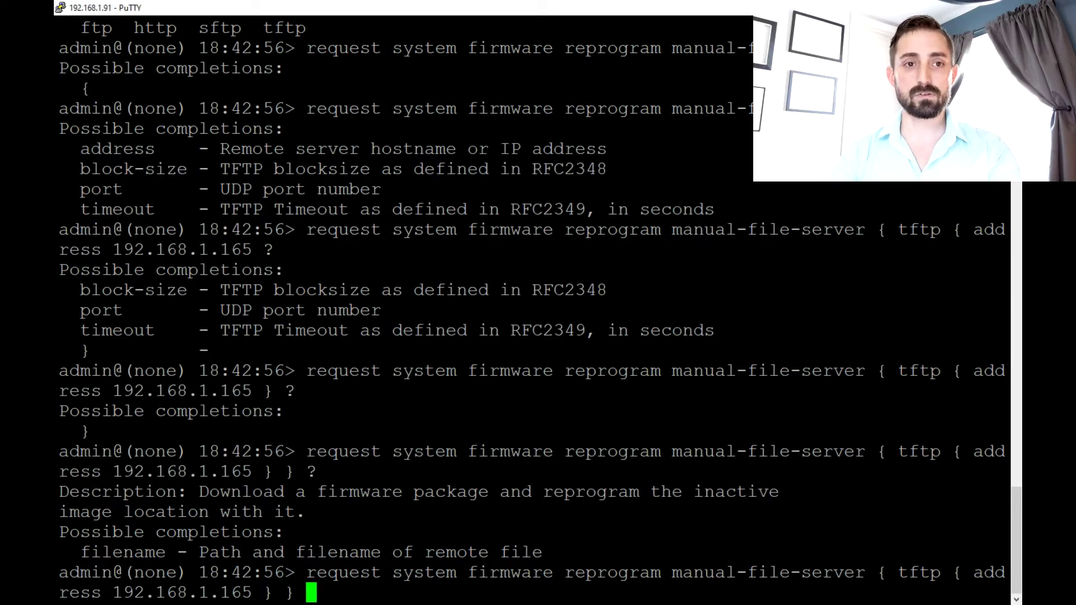
- Enter orbit-bkrc-7_6_5.mpk as the file and run the reprogram command, which fails on syntax
type("orbit-")
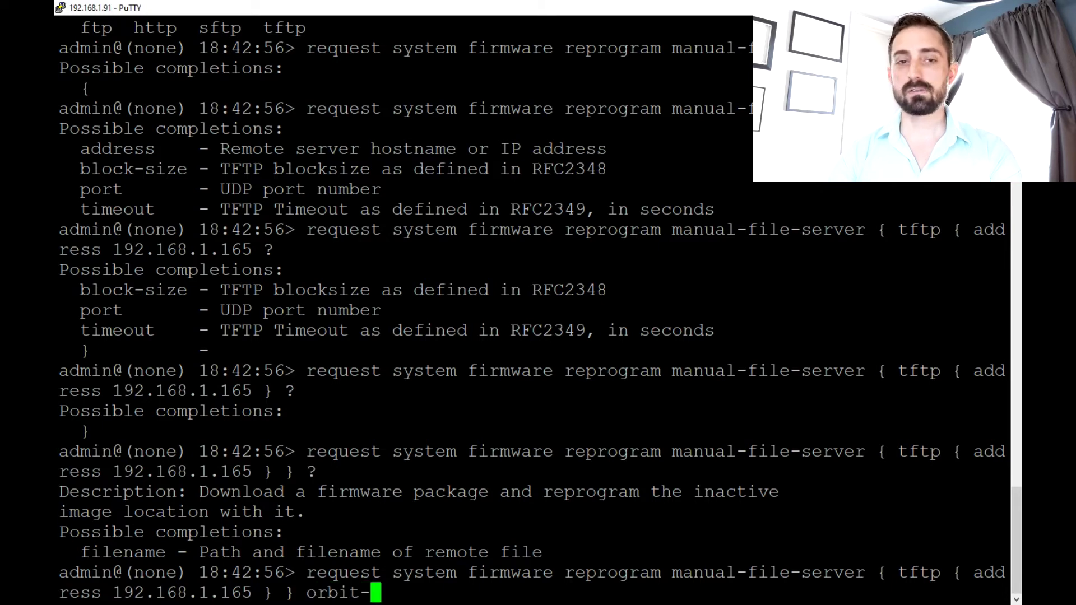
type("bkrc-")
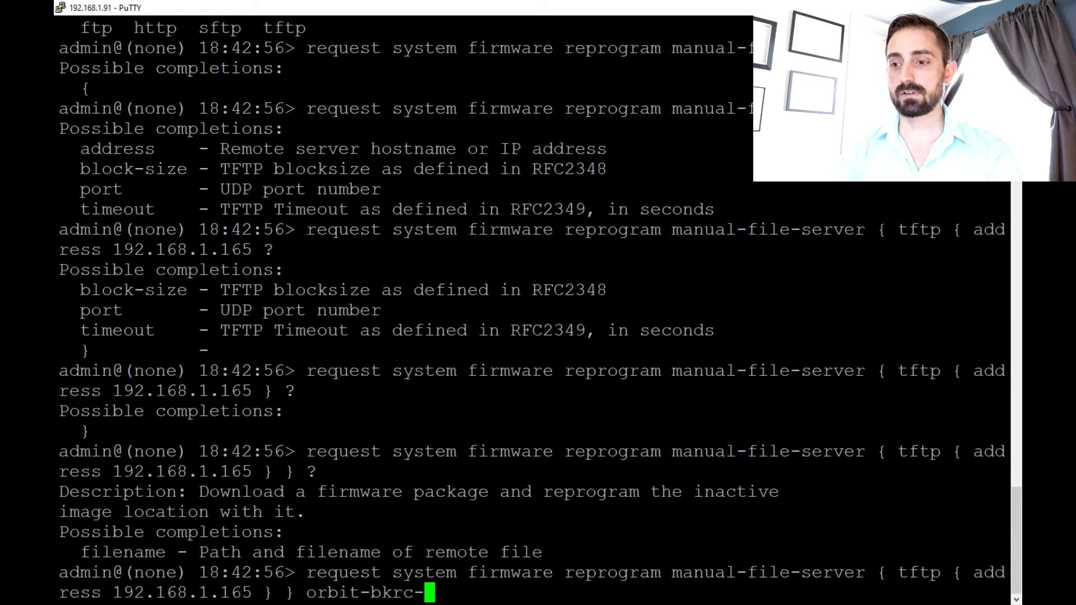
type("7_6_5")
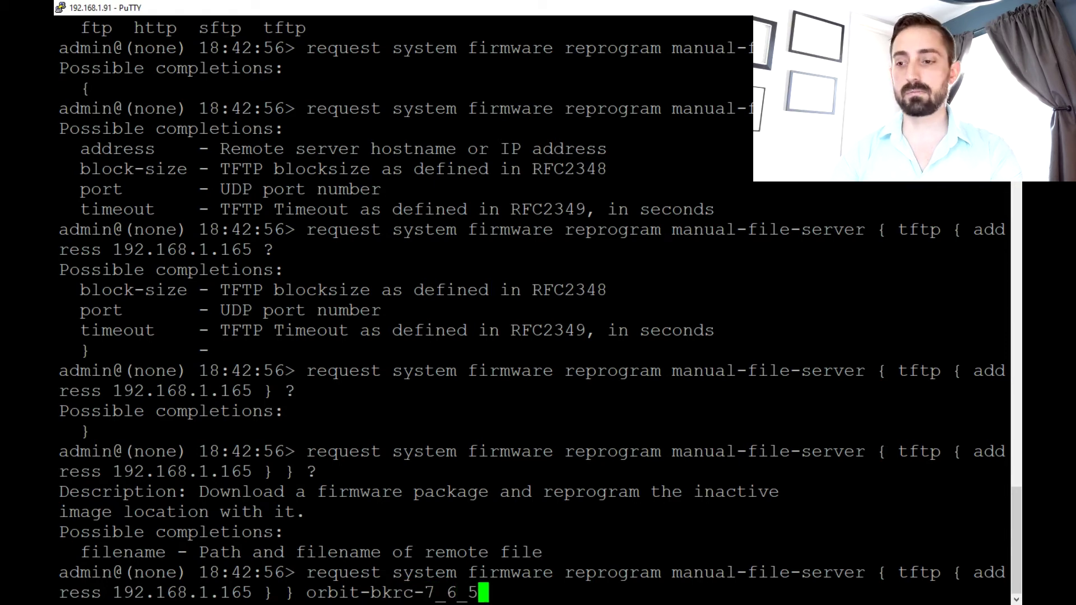
type(".mpk")
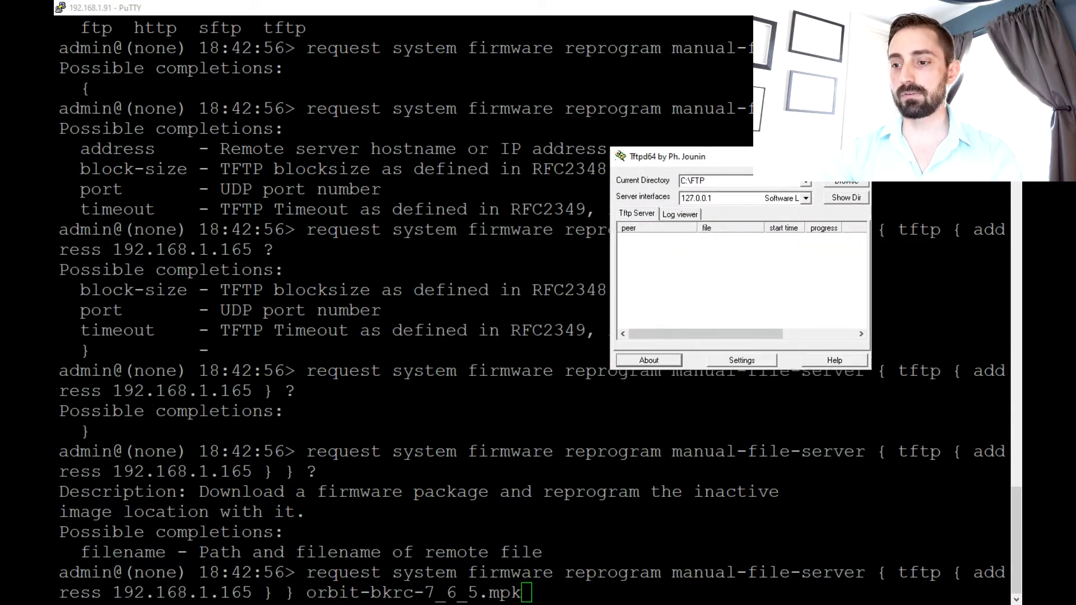
key("alt+Tab")
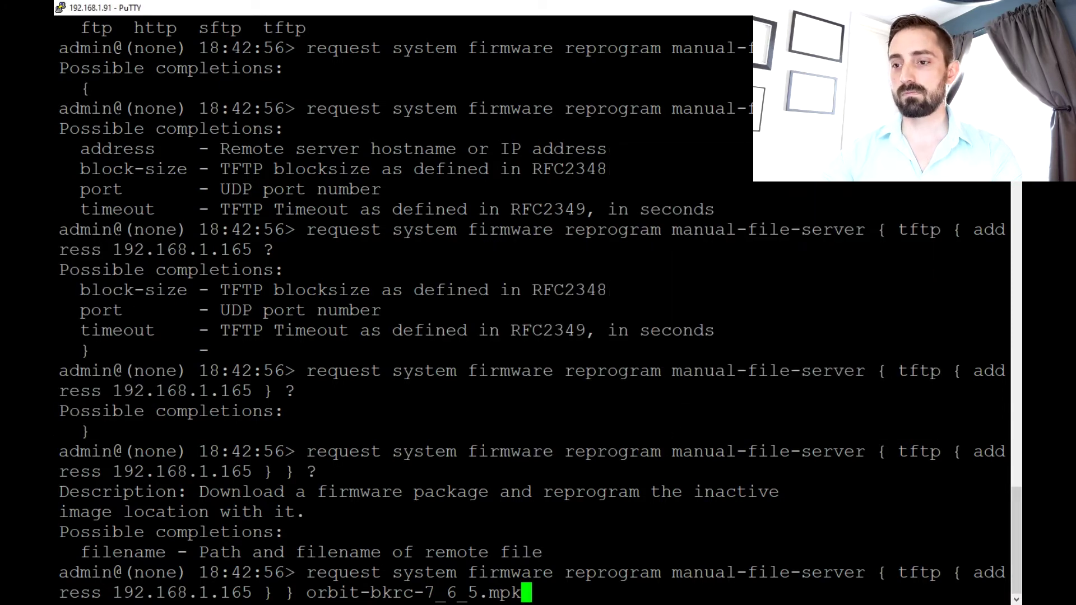
key("Return")
key("alt+Tab")
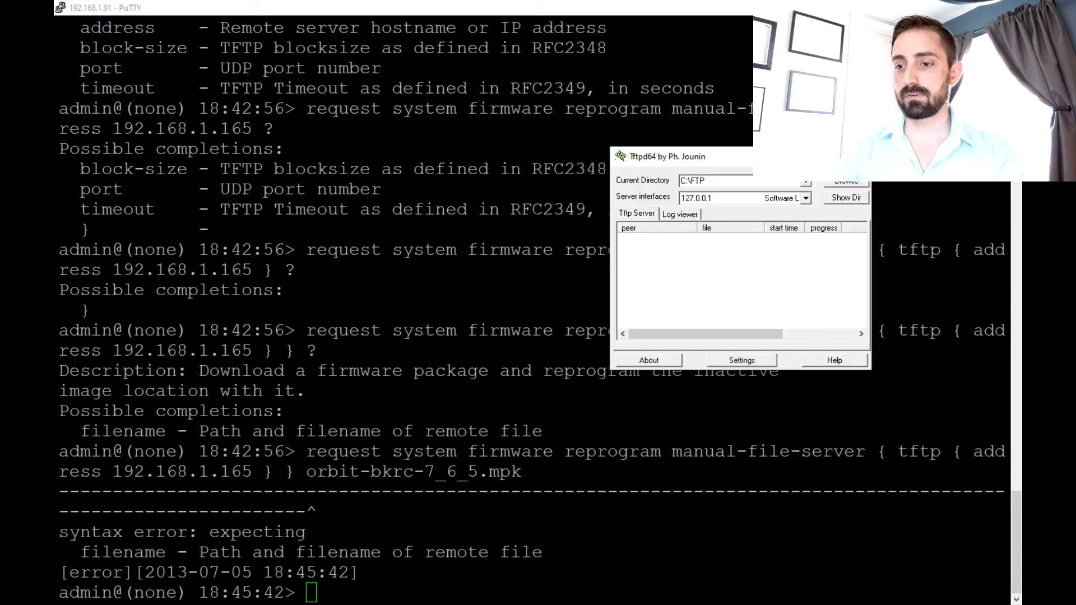
- Rerun the command with 'filename' inserted before orbit-bkrc-7_6_5.mpk, getting [ok]
key("alt+Tab")
key("Up")
key("Left")
key("Left")
key("Left")
key("Left")
key("Left")
key("Left")
key("Left")
key("Left")
key("Left")
key("Left")
key("Left")
key("Left")
key("Left")
key("Left")
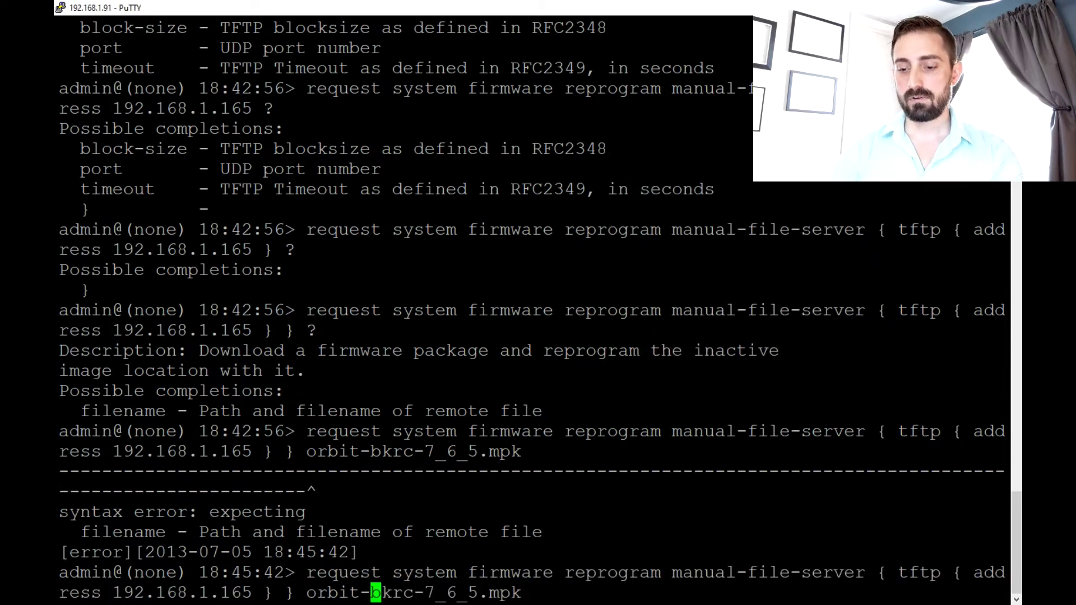
key("Left")
key("Left")
key("Left")
key("Left")
key("Left")
key("Left")
type("filename")
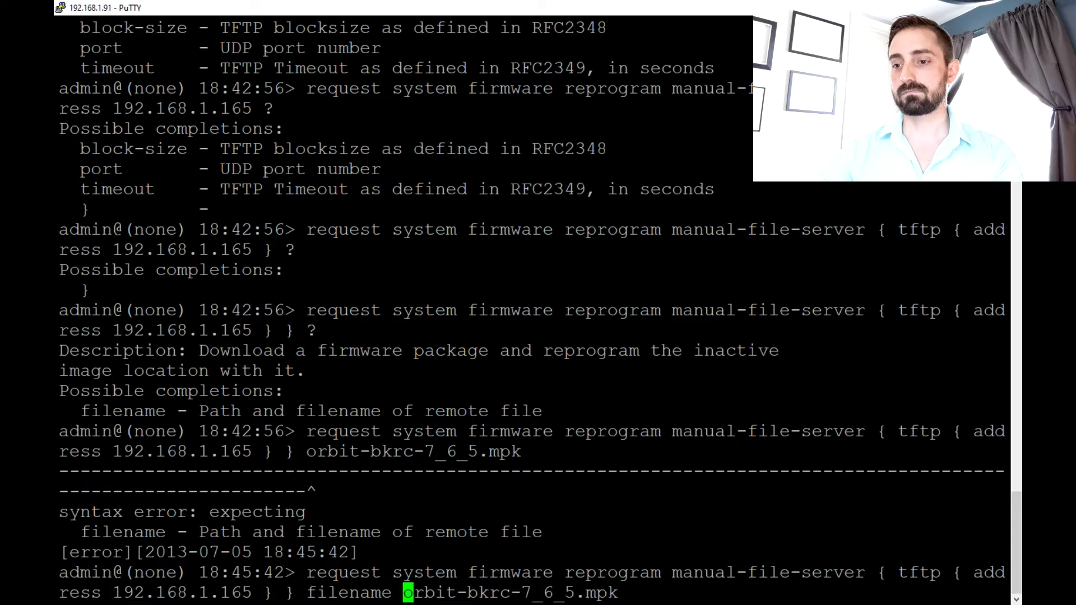
key("Return")
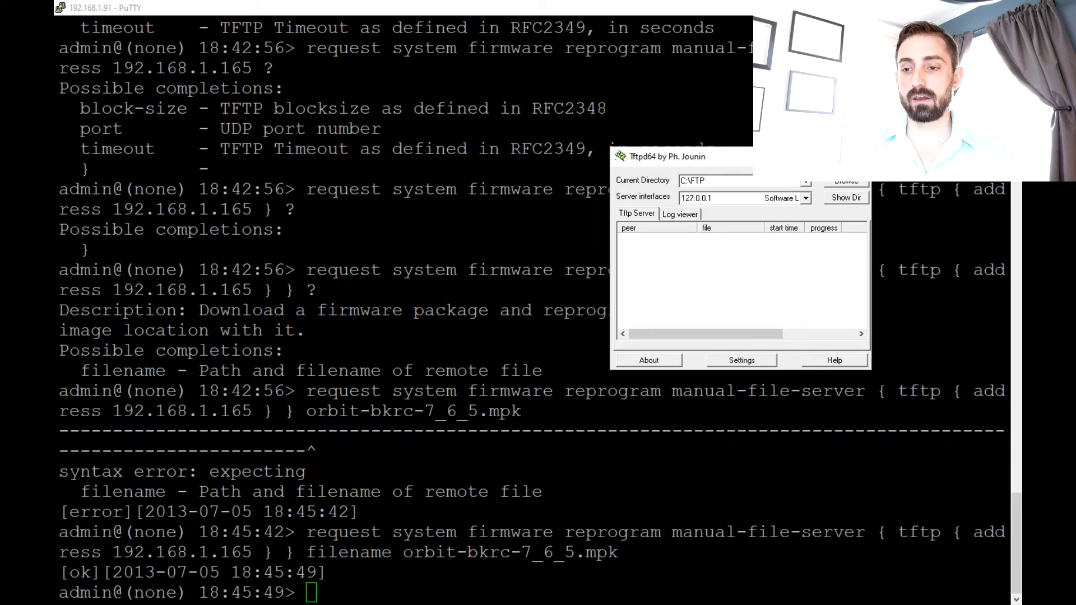
key("alt+Tab")
- Check 'show system firmware' progress through host verification and 98 percent
type("show ")
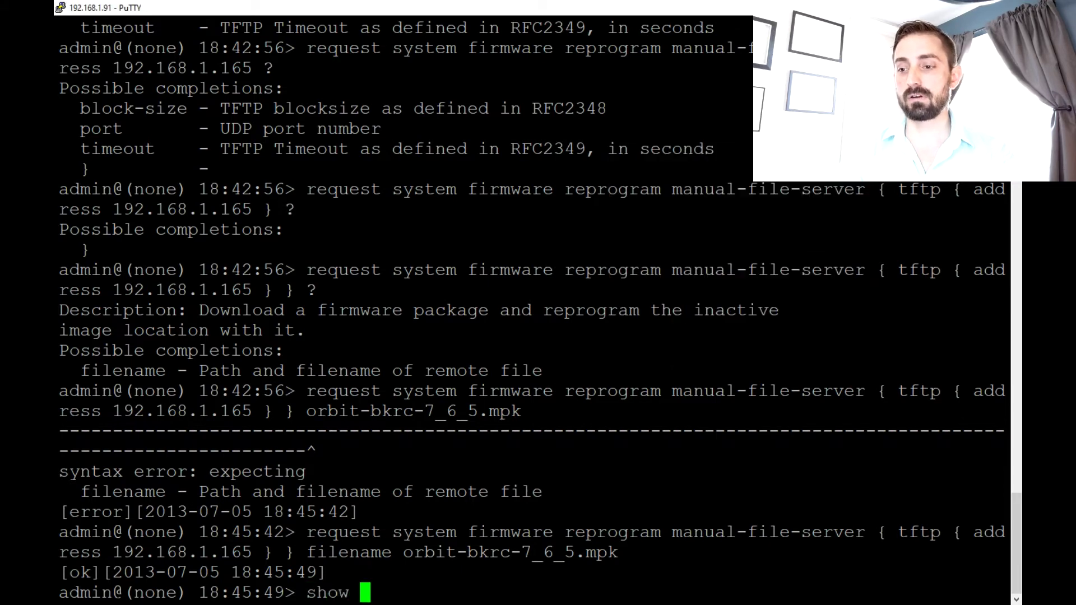
type("system firmware")
key("Return")
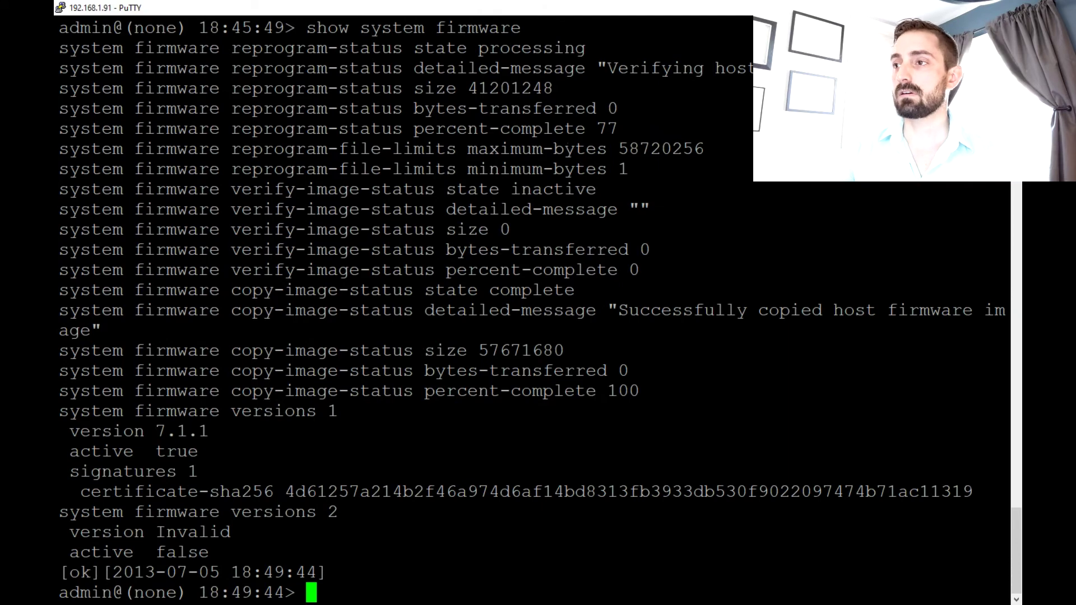
left_click_drag(607, 68, 751, 68)
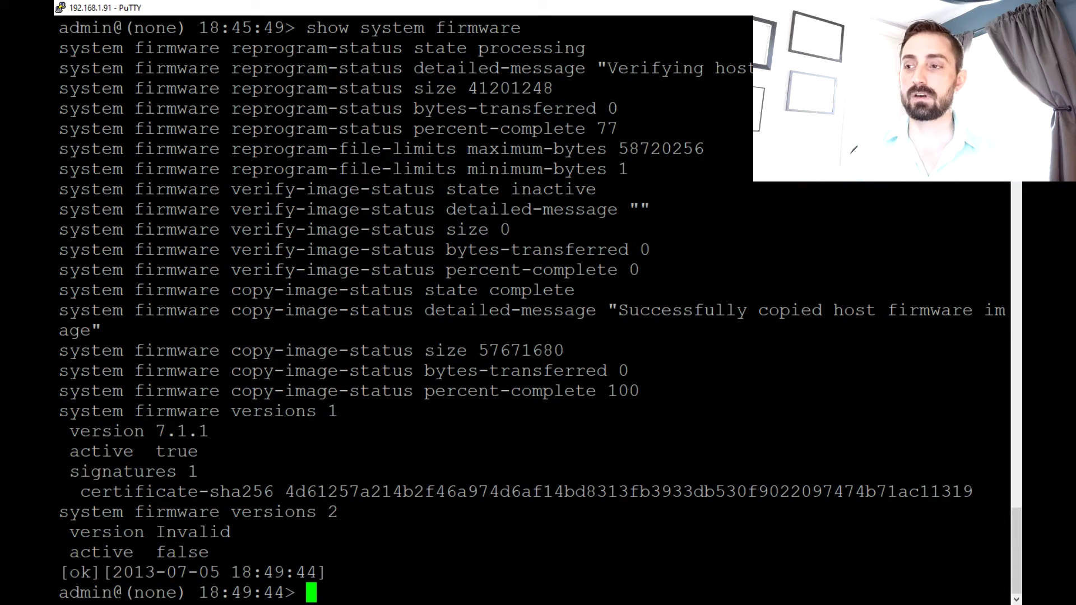
key("Up")
key("Return")
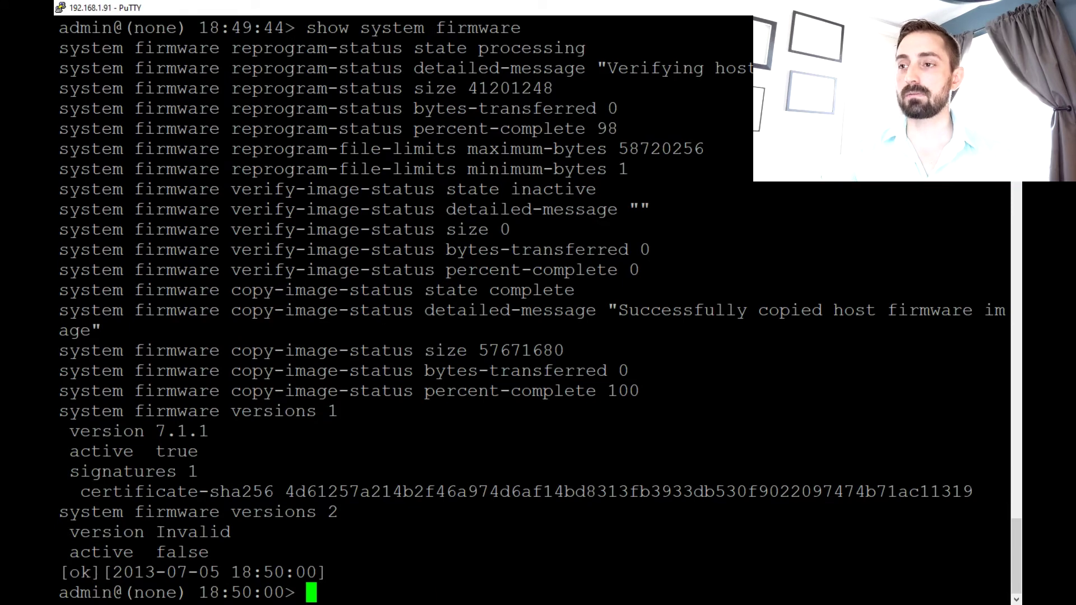
left_click_drag(597, 128, 762, 129)
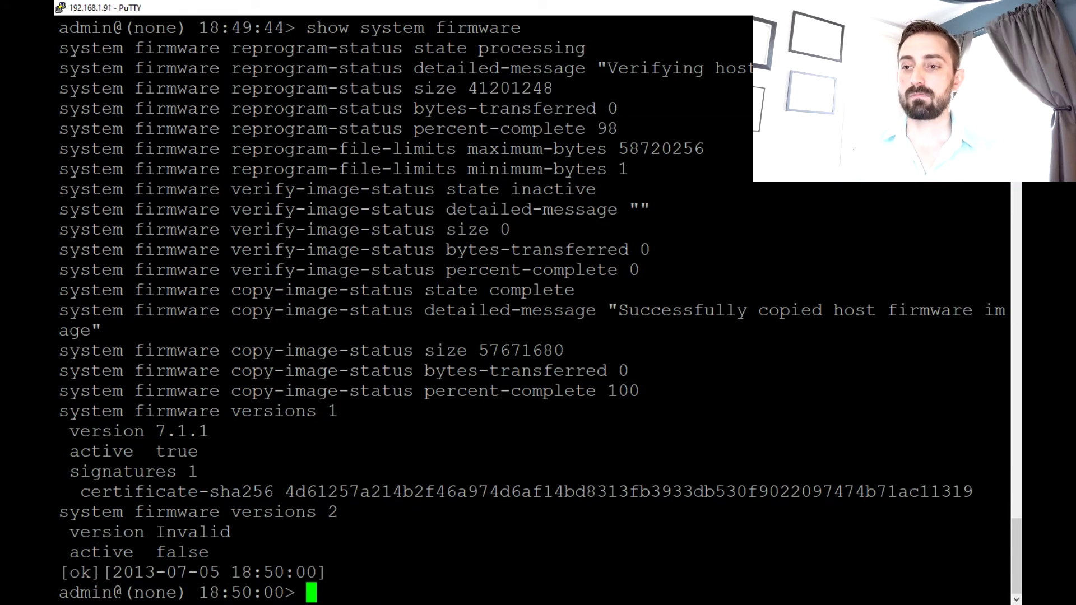
- Recheck firmware status to confirm completion with version 2 at 7.6.5, inactive
key("Up")
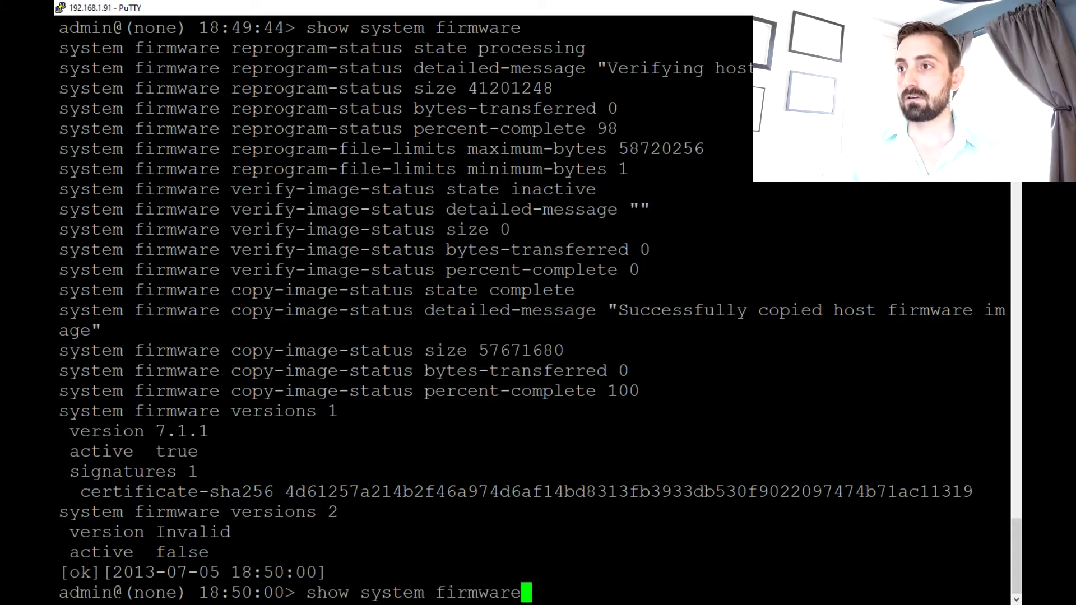
key("Return")
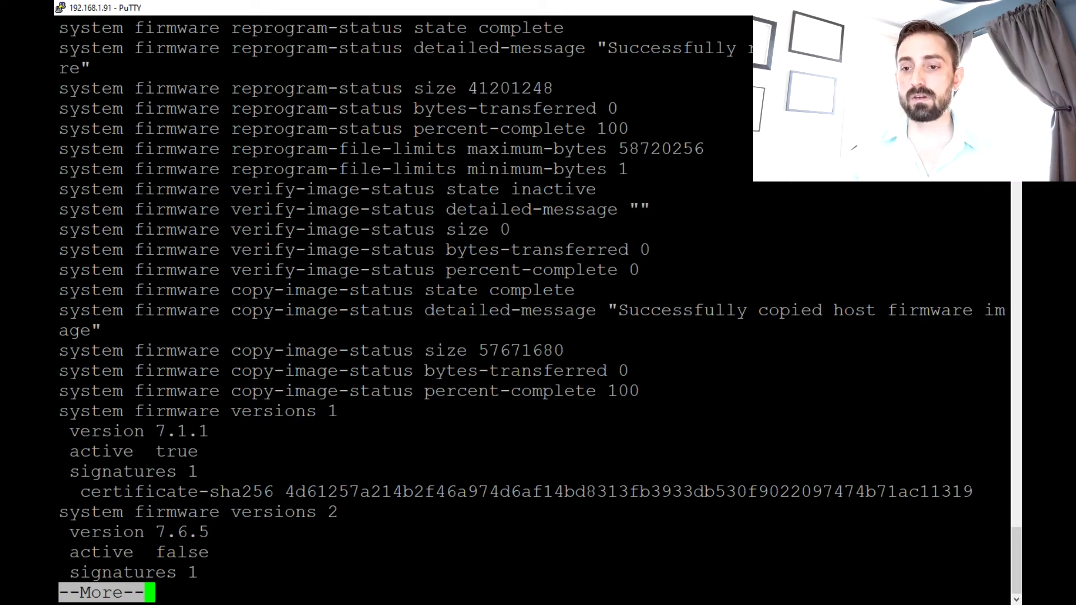
key("space")
key("q")
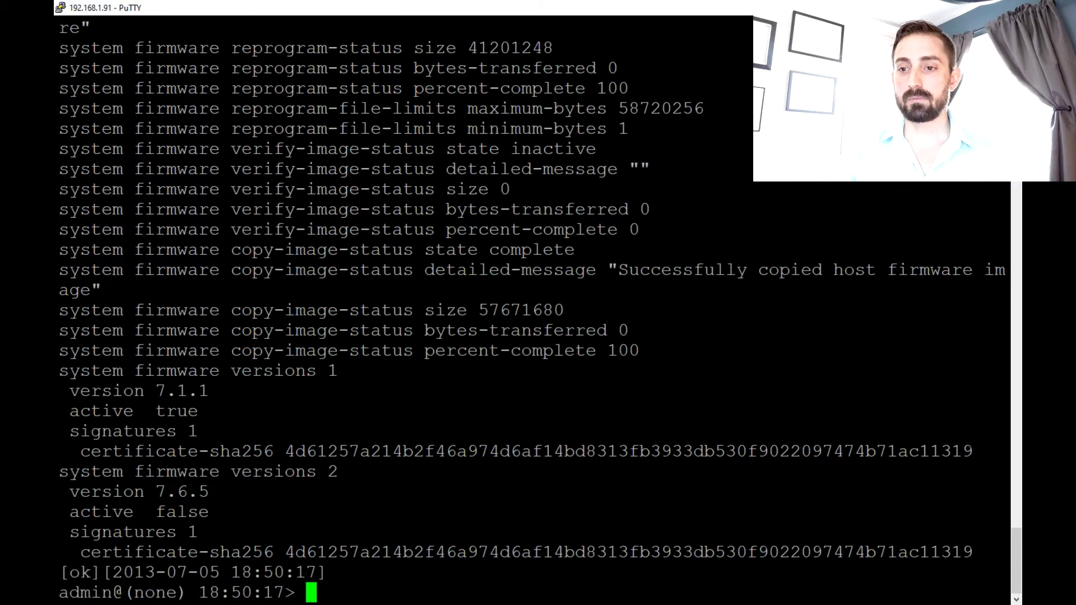
left_click_drag(135, 491, 1006, 492)
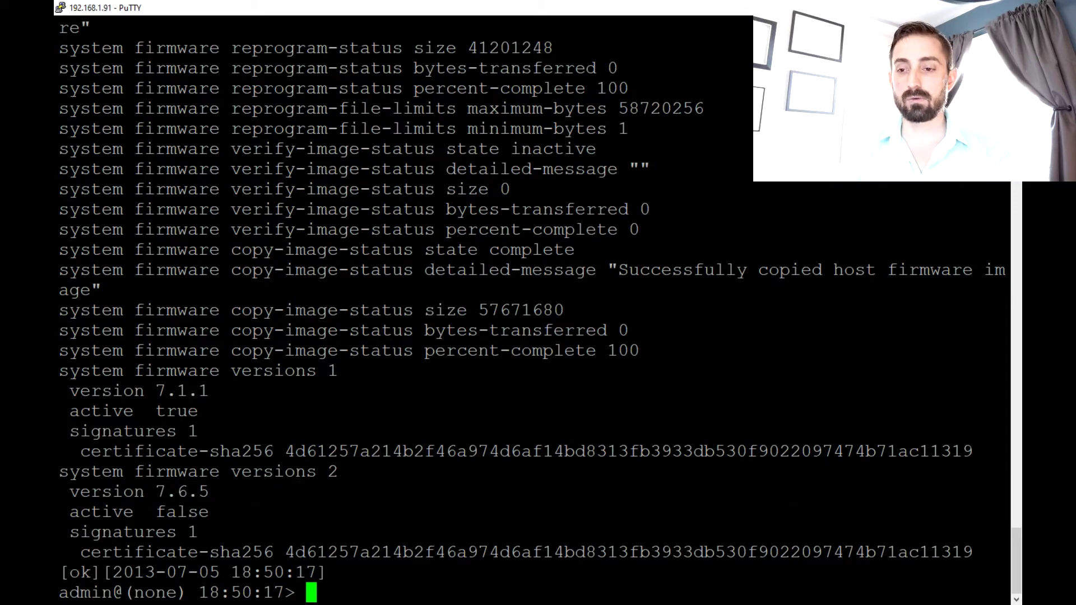
- Restart the radio into its inactive image with 'request system power restart inactive'
type("request system ")
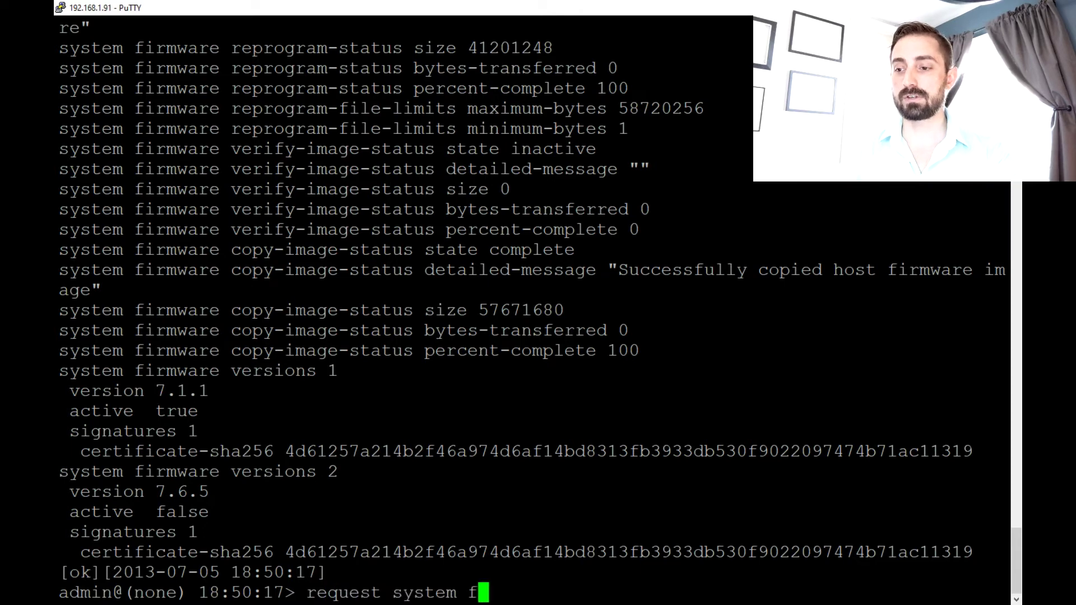
type("power re")
key("Tab")
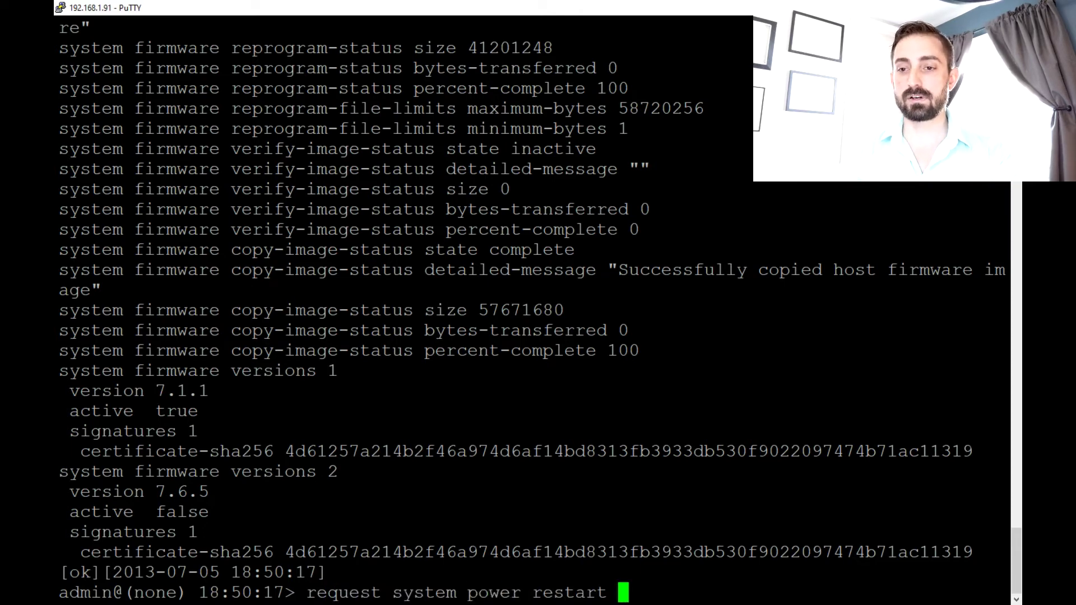
key("question")
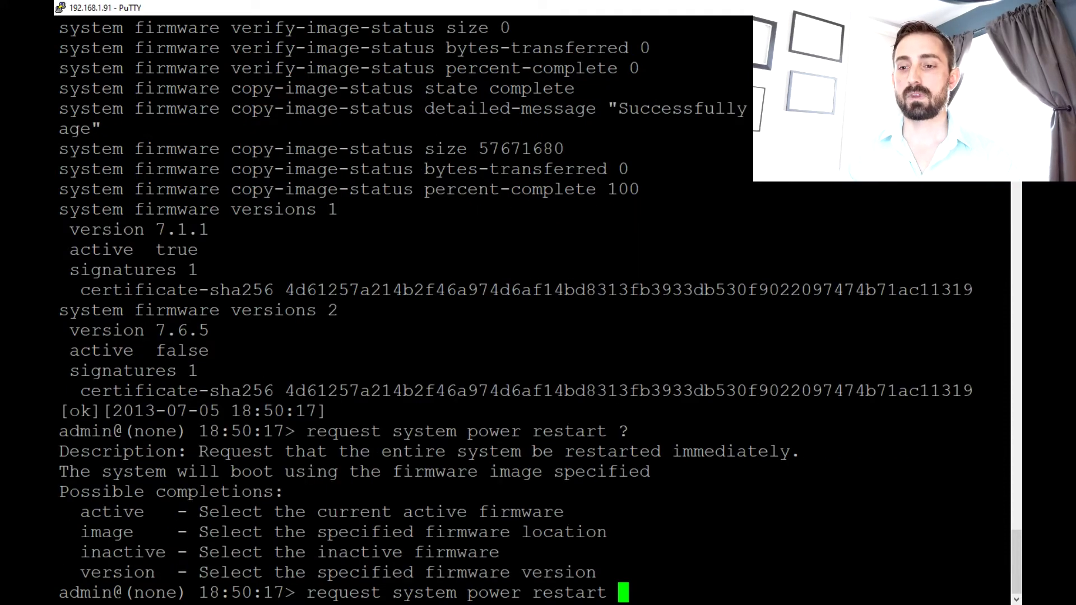
type("in")
key("Tab")
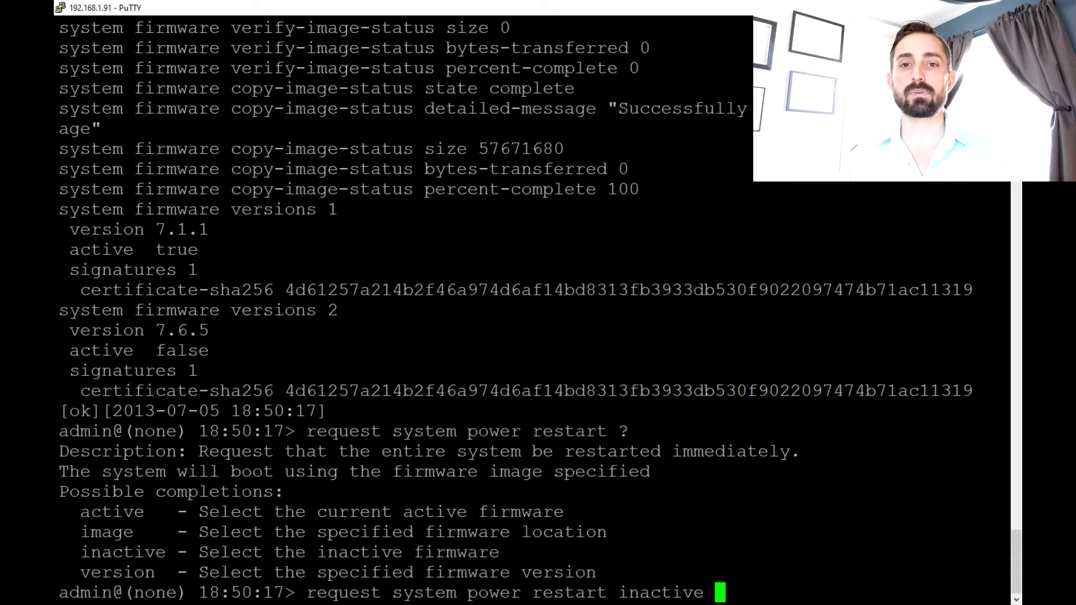
key("Return")
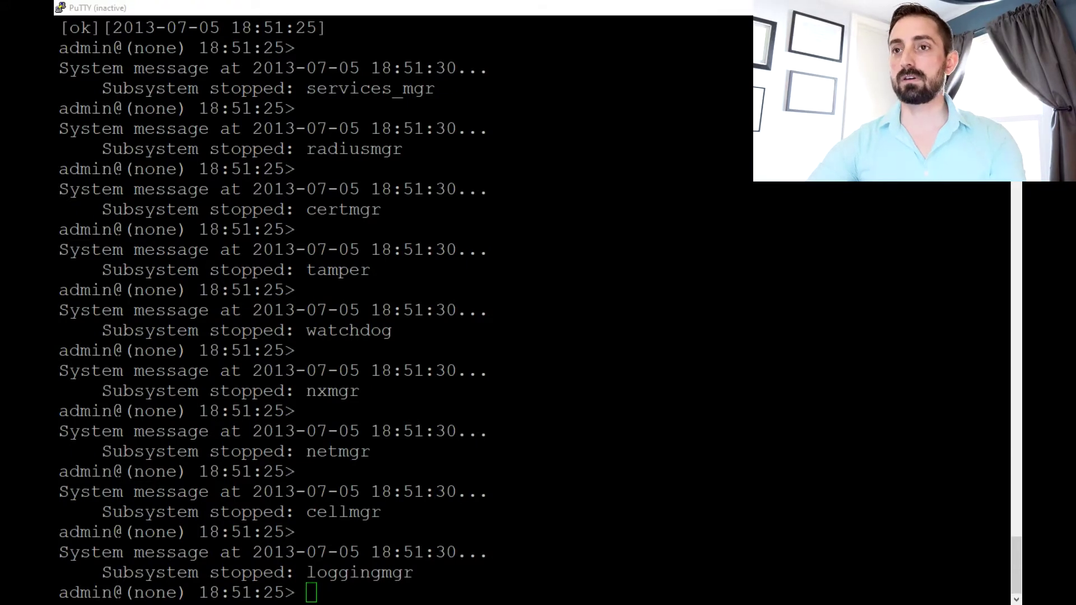
- Restart the PuTTY session and log back into the radio as admin
key("alt+Tab")
right_click(474, 5)
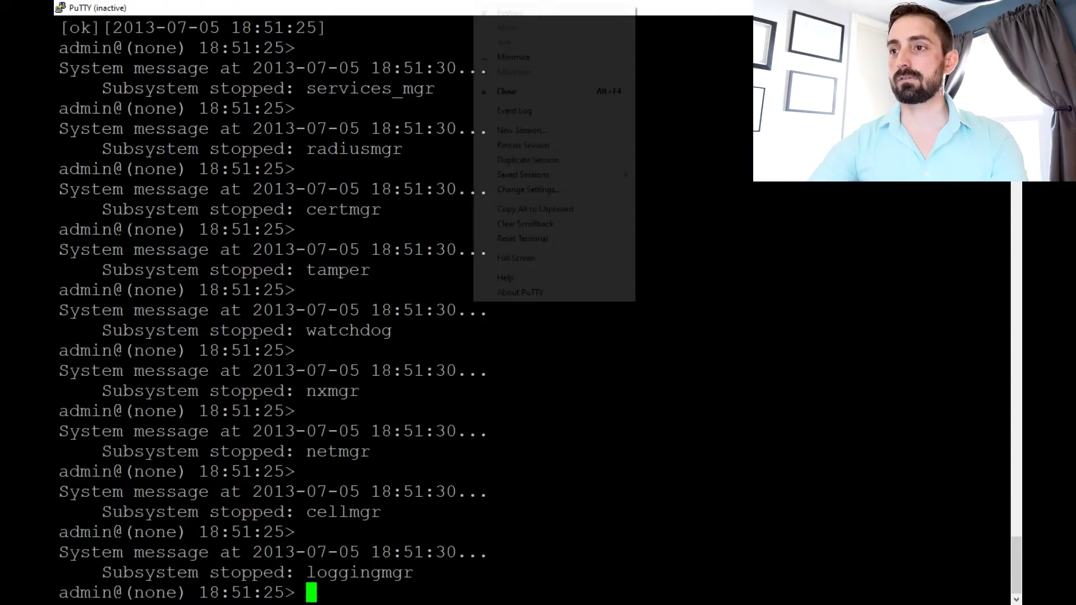
key("Return")
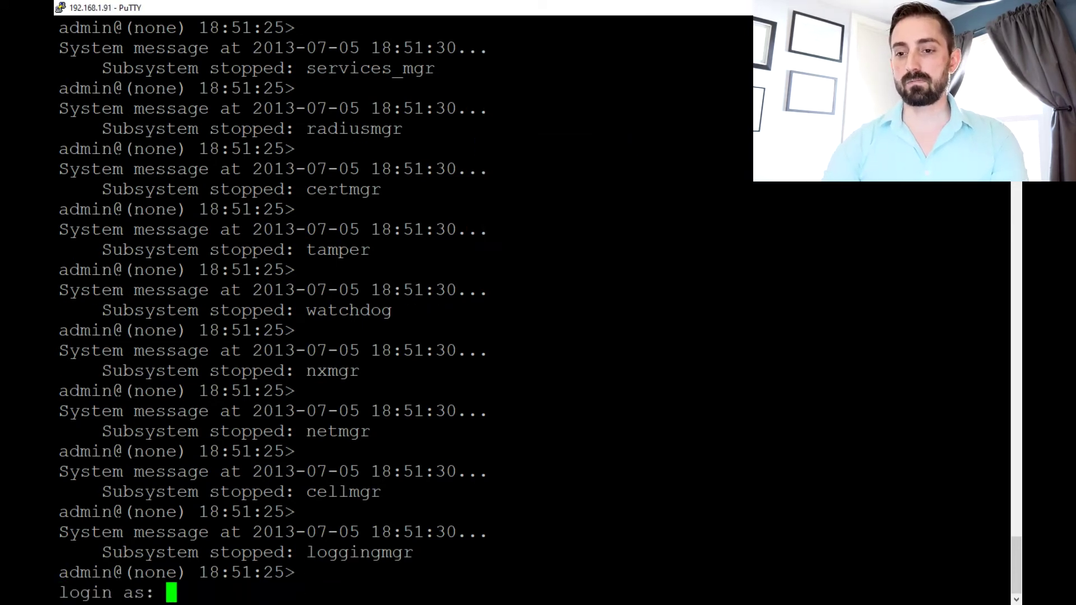
type("admin")
key("Return")
key("Return")
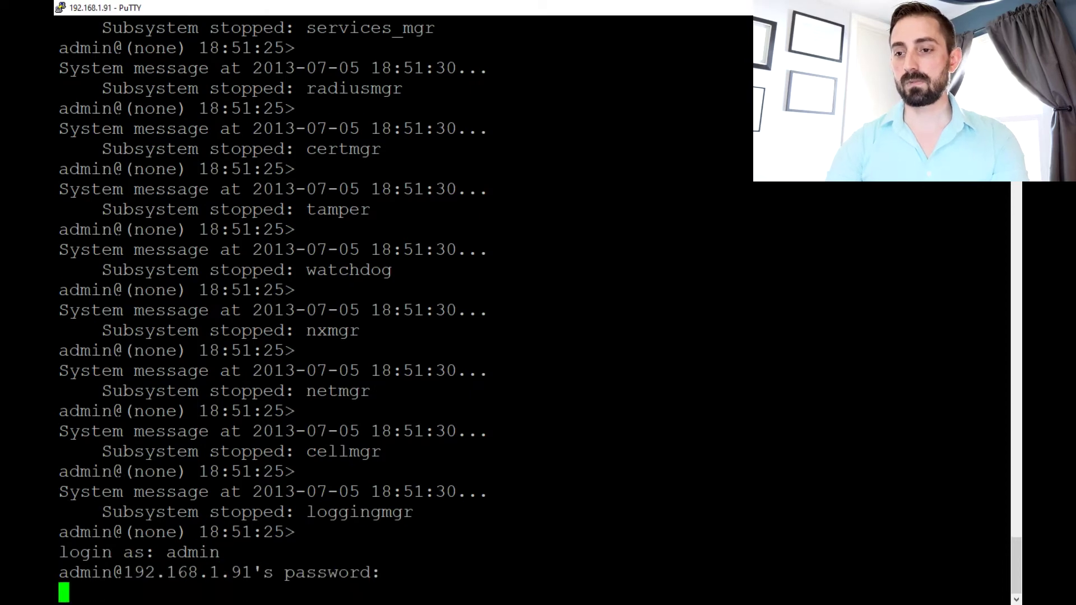
- Run 'show system firmware' to confirm version 7.6.5 shows active true
type("show system firmware")
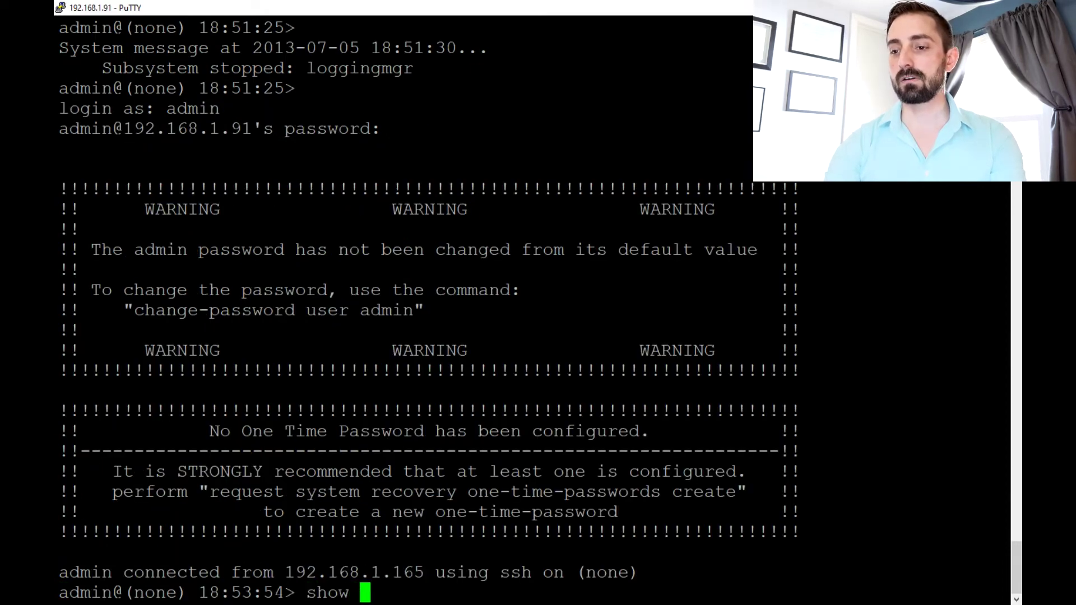
key("Return")
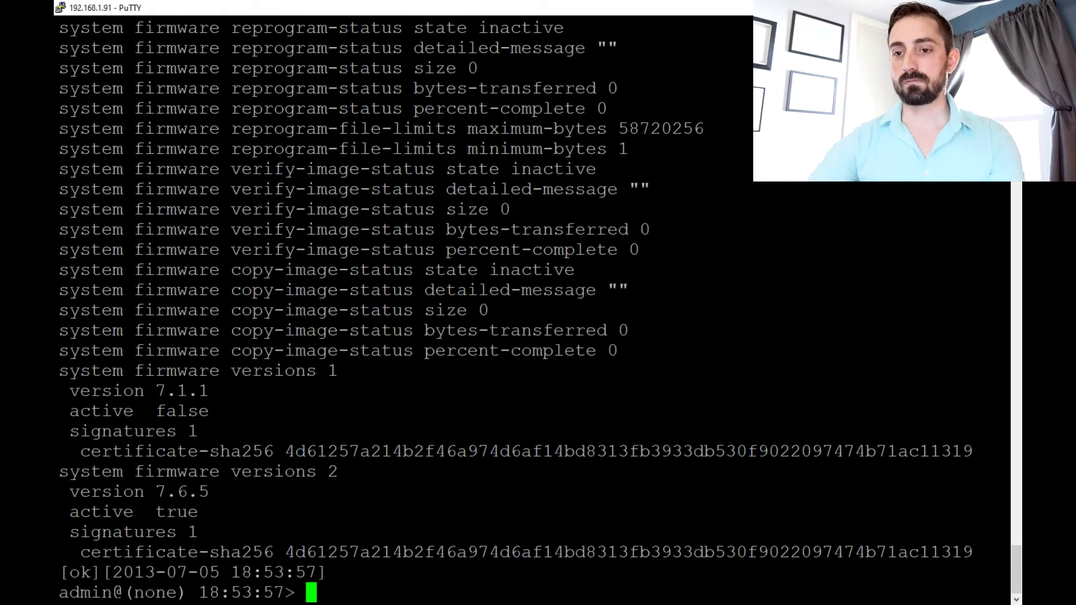
left_click_drag(58, 512, 101, 492)
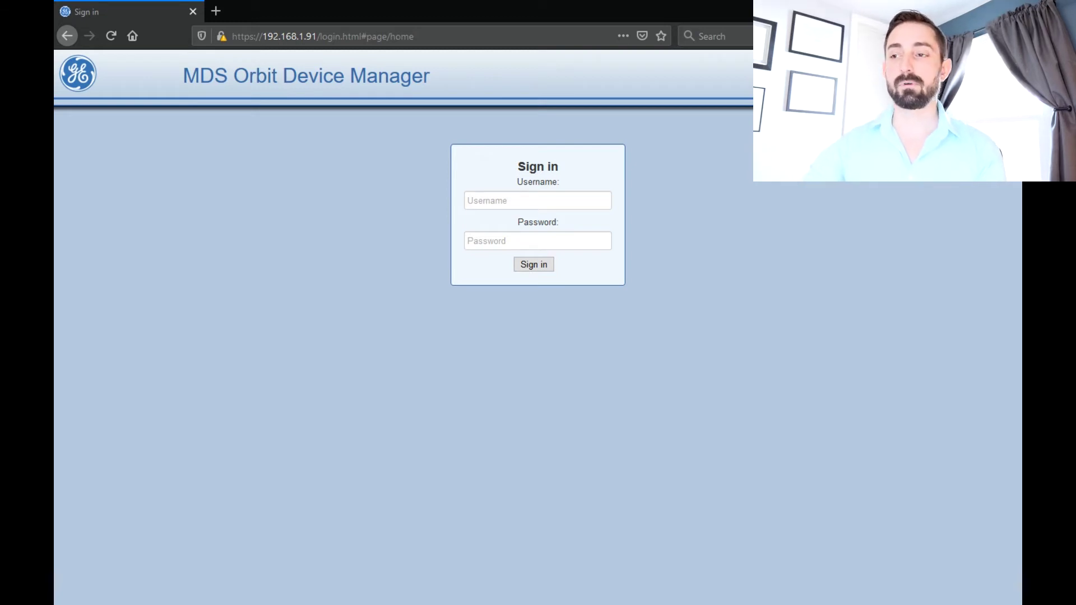
- Sign in to the Device Manager as admin and dismiss the default password warning
left_click(536, 201)
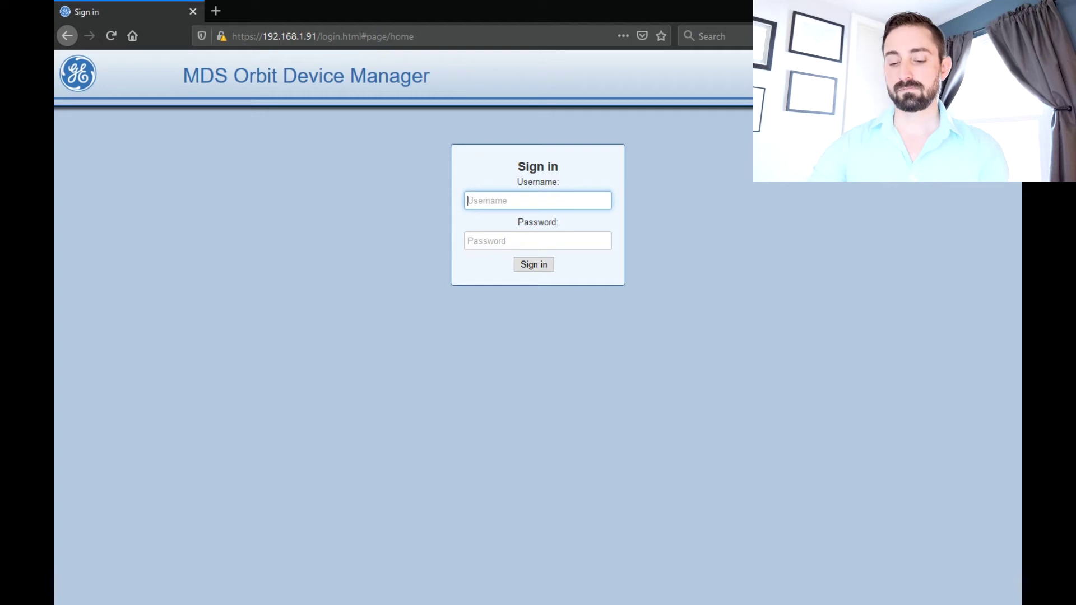
type("admin")
key("Tab")
type("admin")
key("Return")
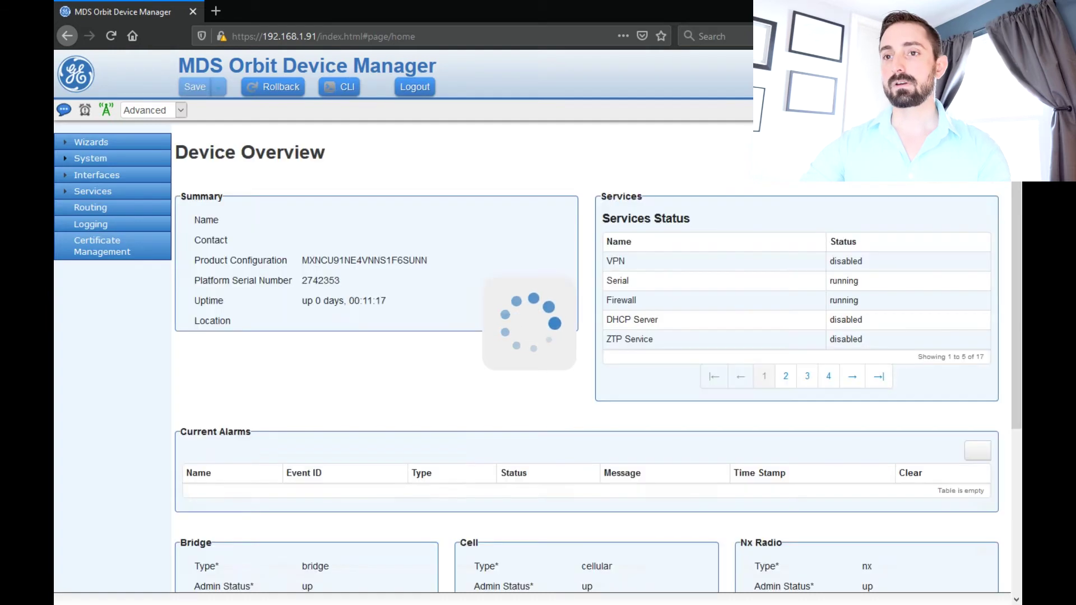
key("Escape")
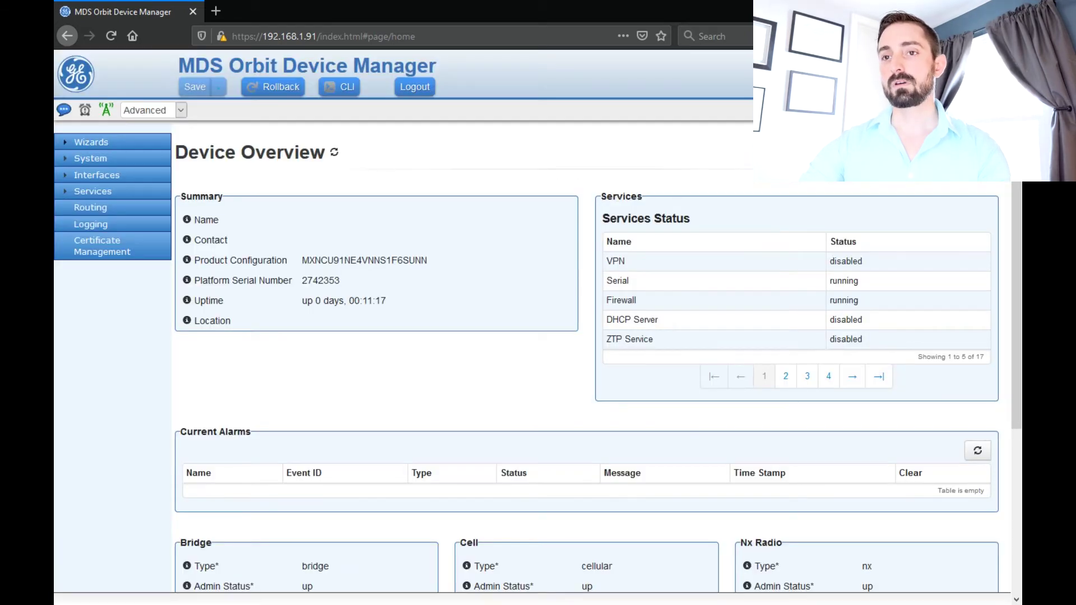
- Under System > Firmware > Actions, select orbit-bkrc-7_6_5.mpk and begin reprogramming
left_click(91, 158)
left_click(99, 205)
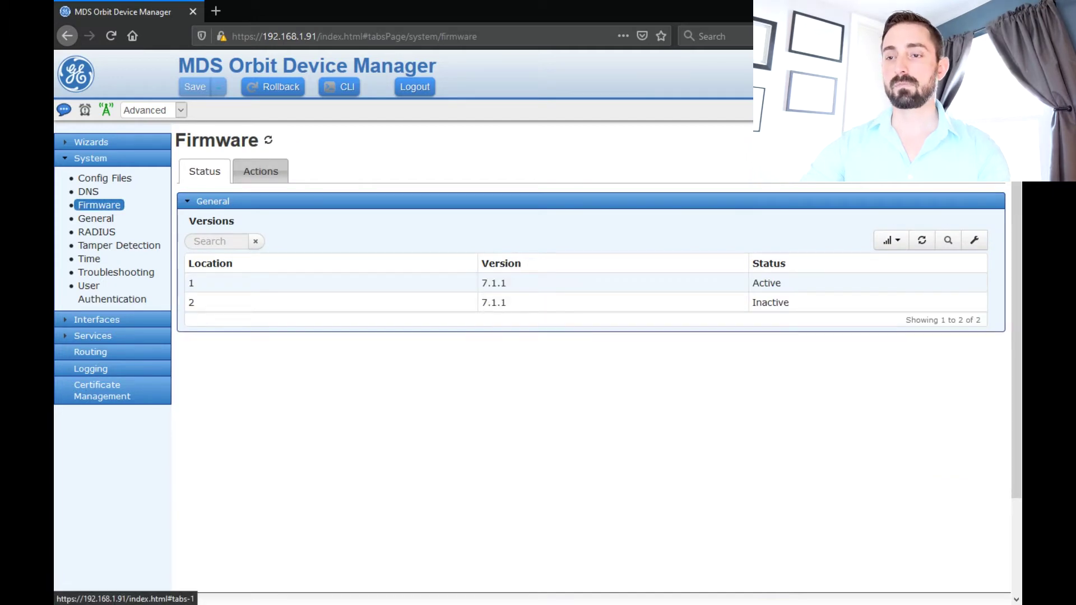
left_click(261, 170)
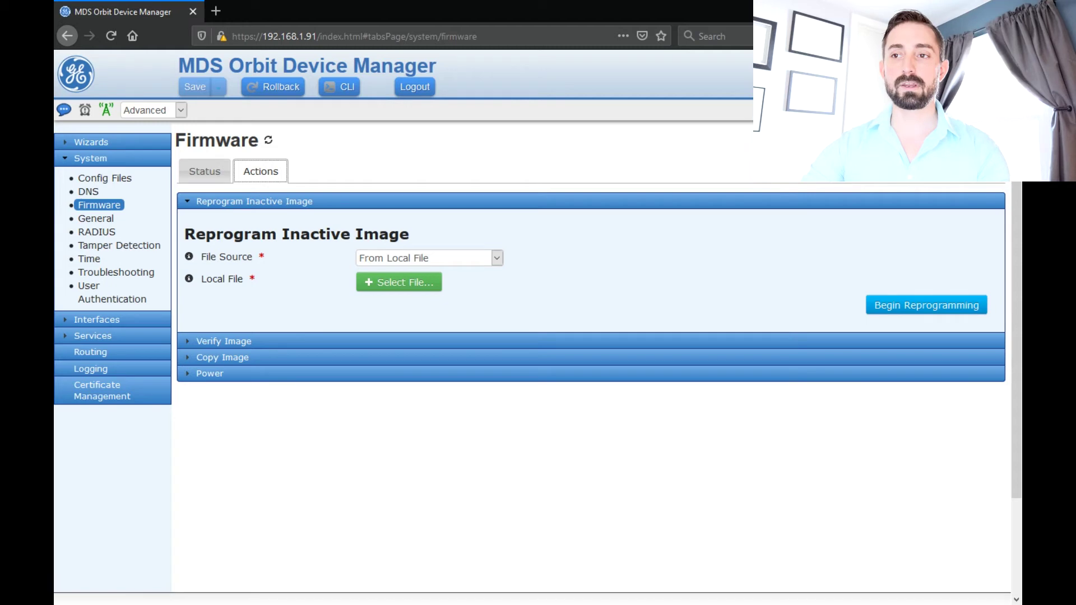
left_click(398, 282)
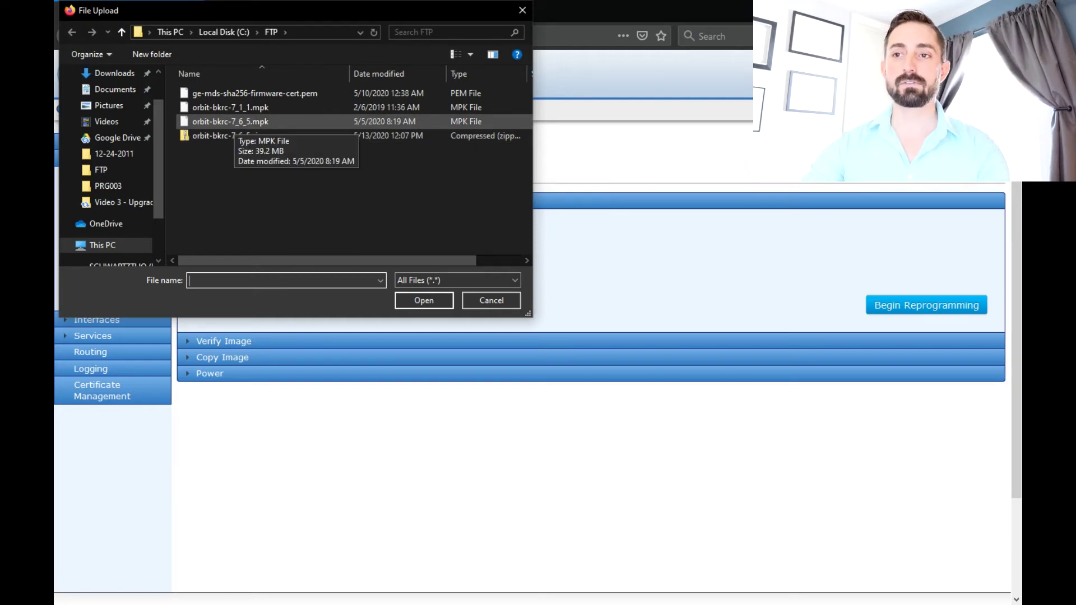
left_click(230, 121)
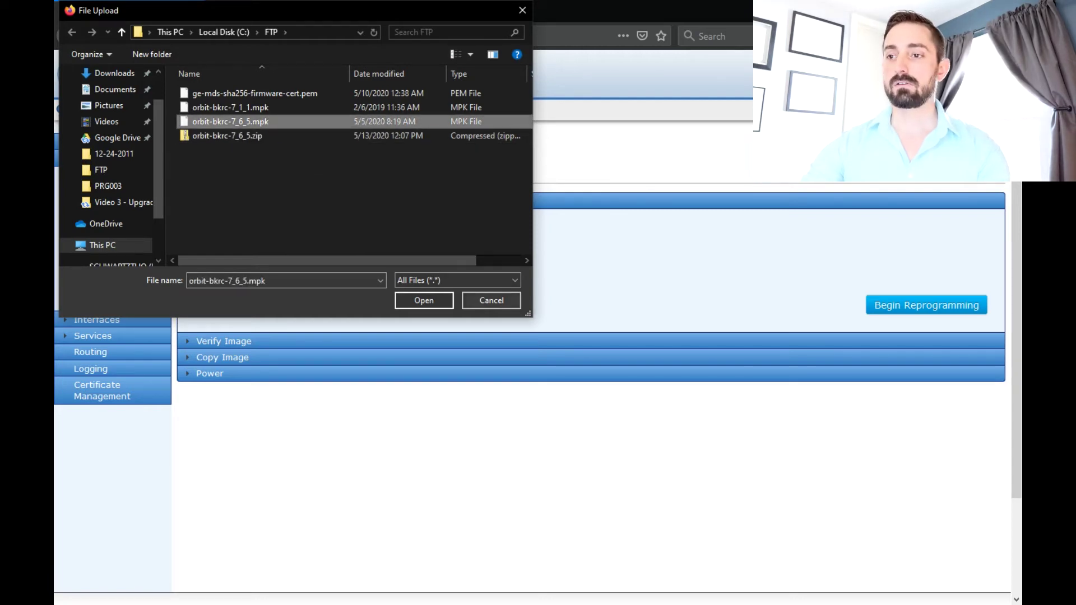
key("Return")
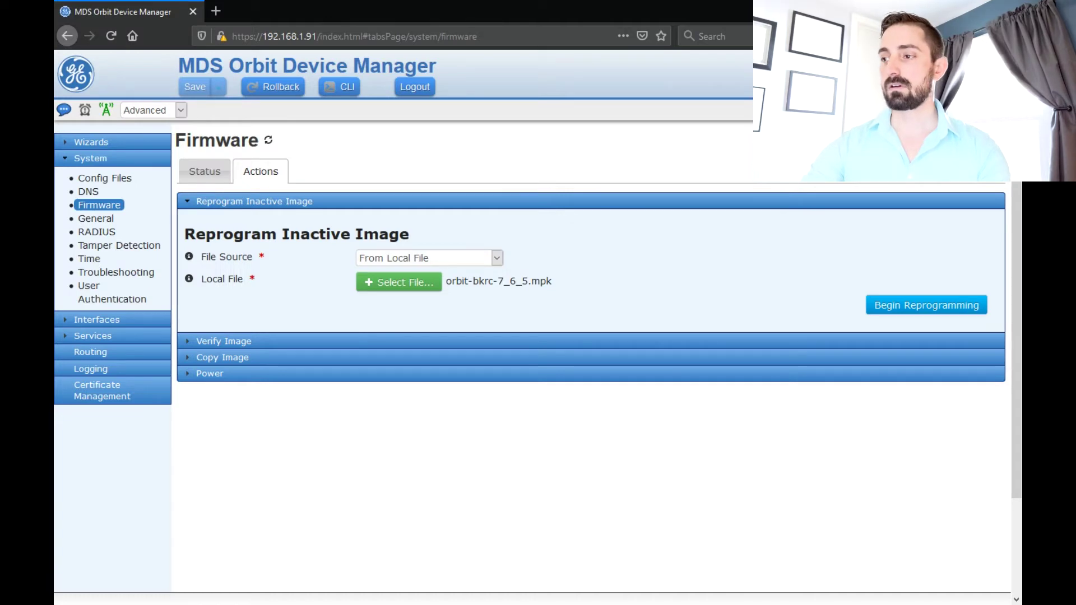
left_click(926, 305)
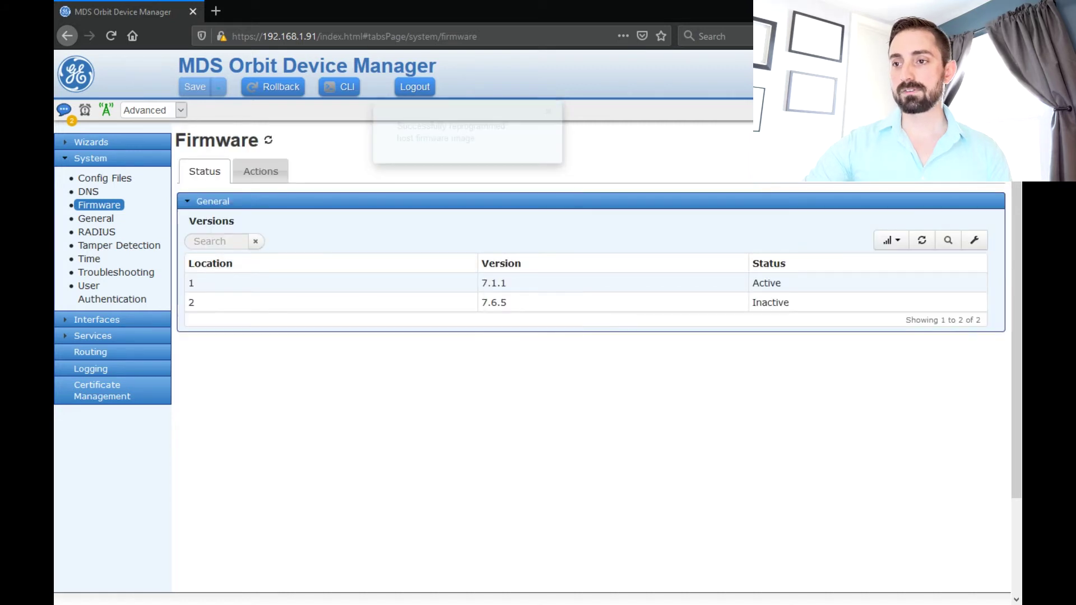
- Once reprogramming finishes, select the new inactive 7.6.5 entry in location 2 of the Versions table
double_click(493, 303)
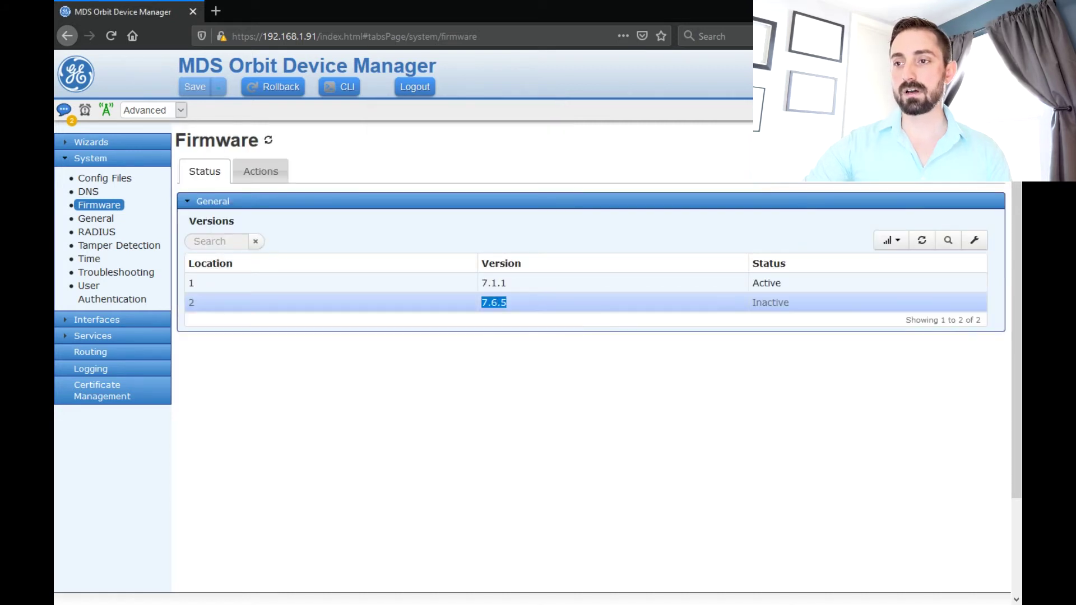
- On the firmware Actions tab, review the firmware source options and keep From Local File
left_click(261, 171)
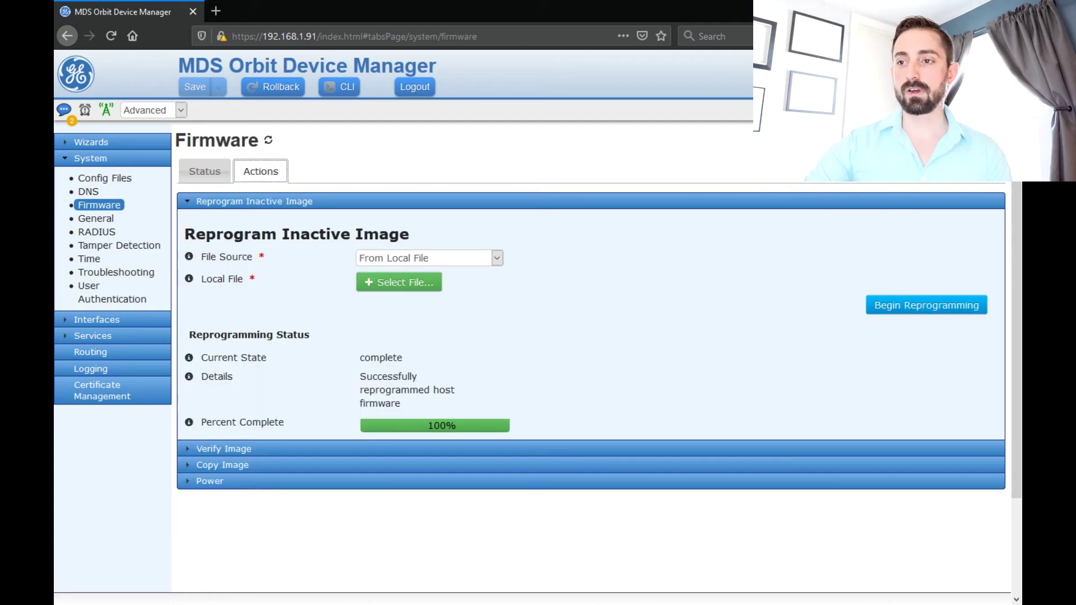
left_click(429, 258)
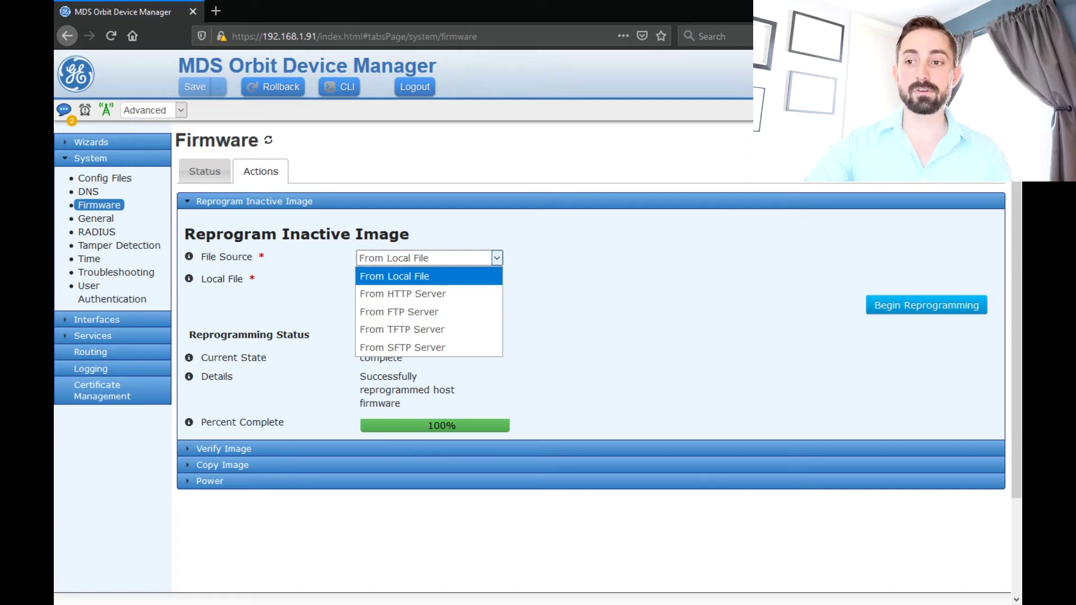
key("Down")
key("Down")
key("Down")
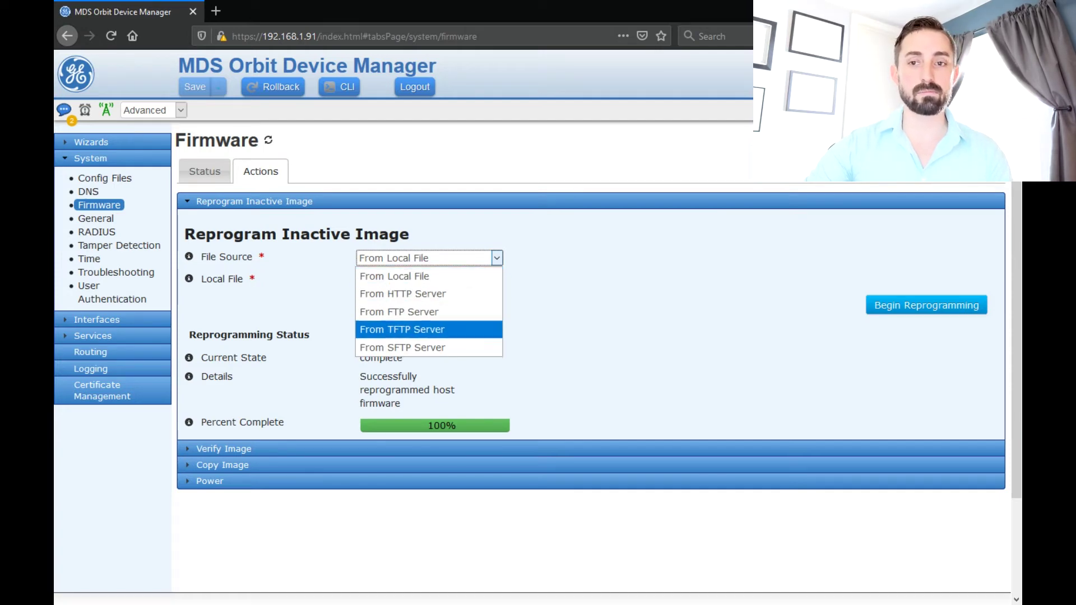
key("Down")
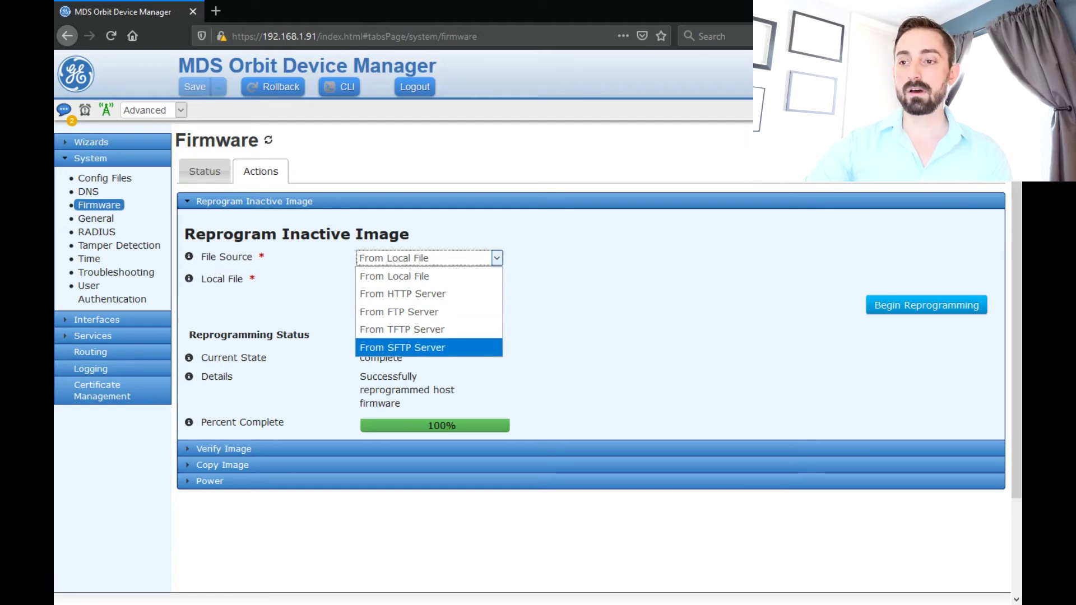
key("Escape")
- Restart the radio onto '2 - version 7.6.5 (Inactive image)' from the Power options
key("Return")
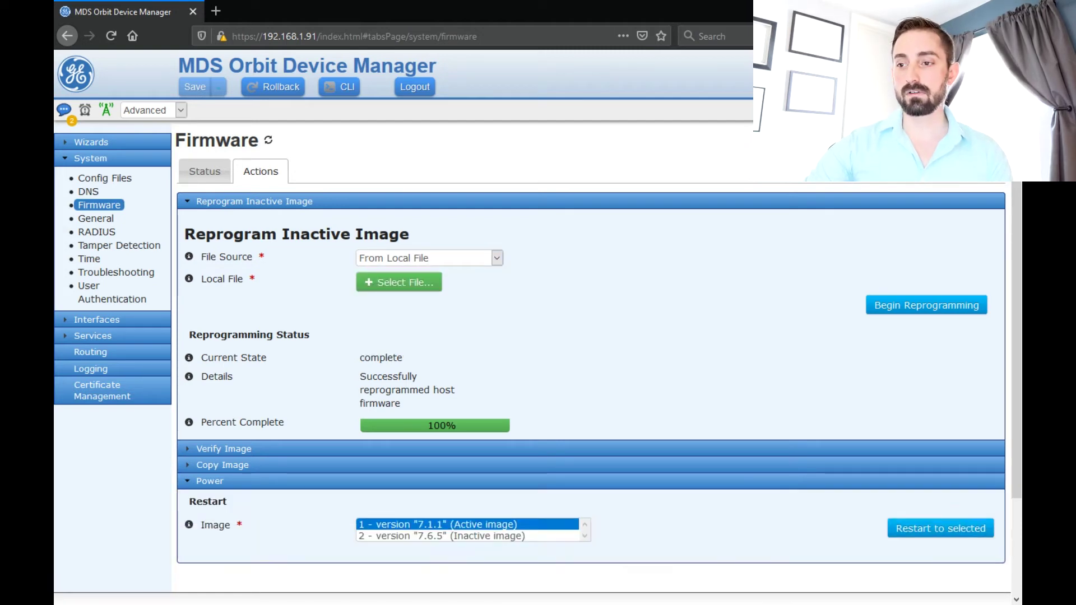
scroll(538, 358, "down", 2)
key("Down")
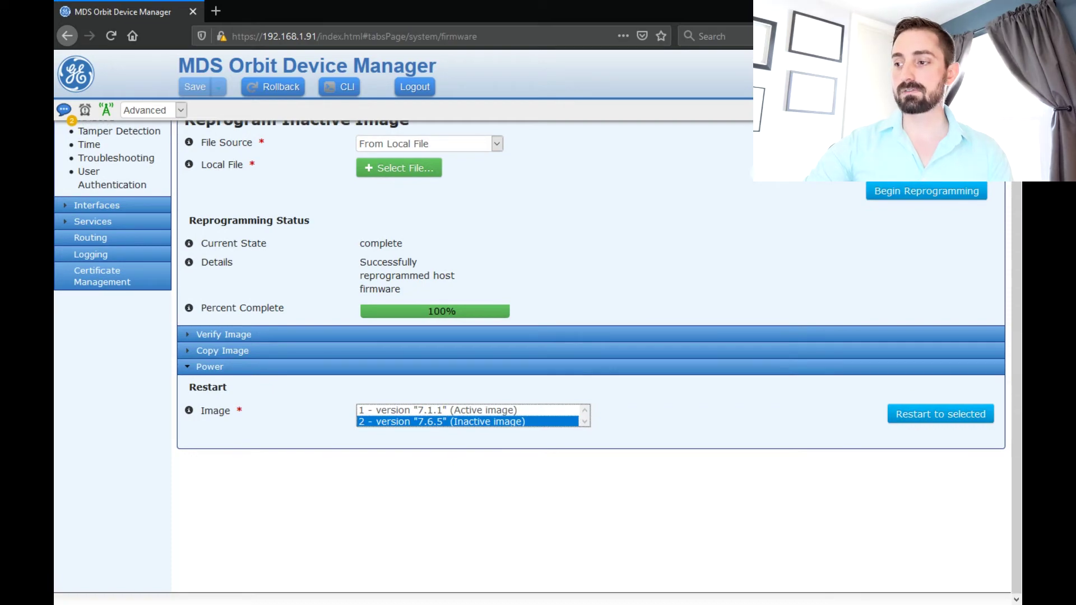
key("Tab")
key("Return")
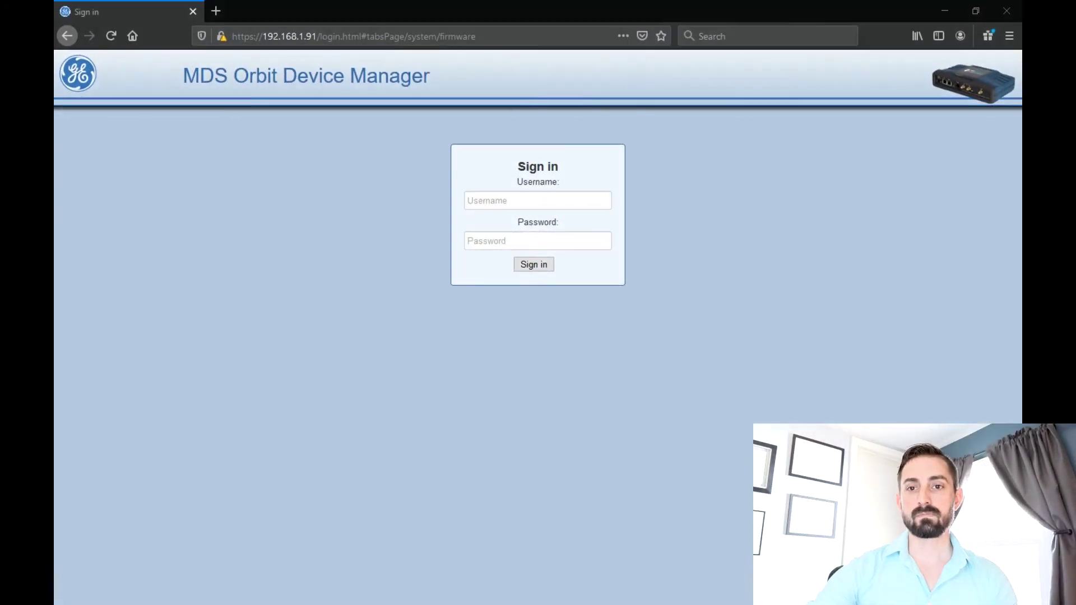
- Sign in to the 6.8.1 radio with the default username and password
left_click(538, 200)
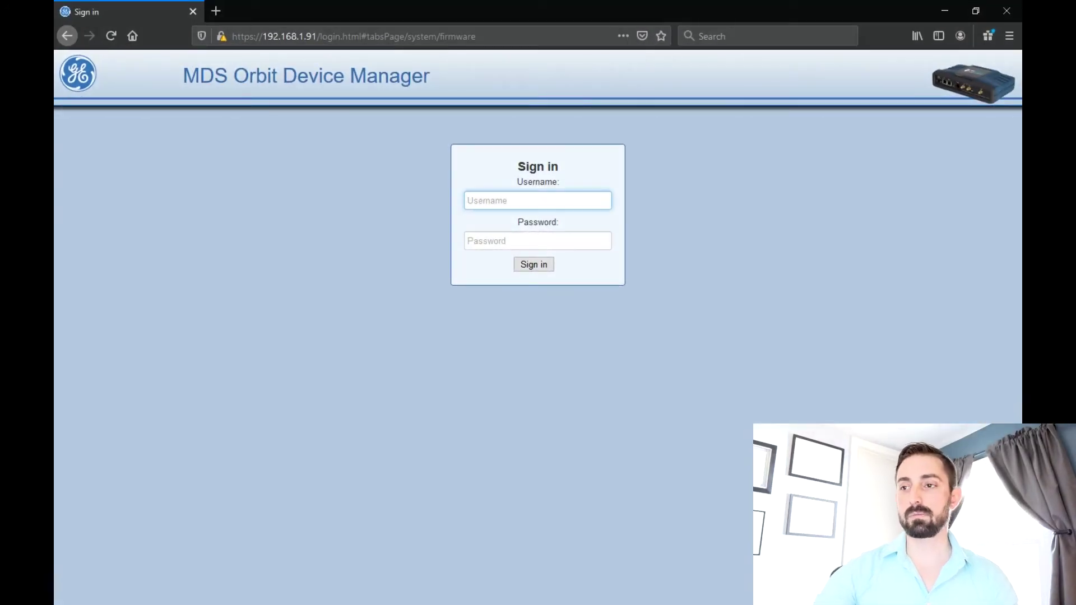
type("admin")
key("Tab")
type("admi")
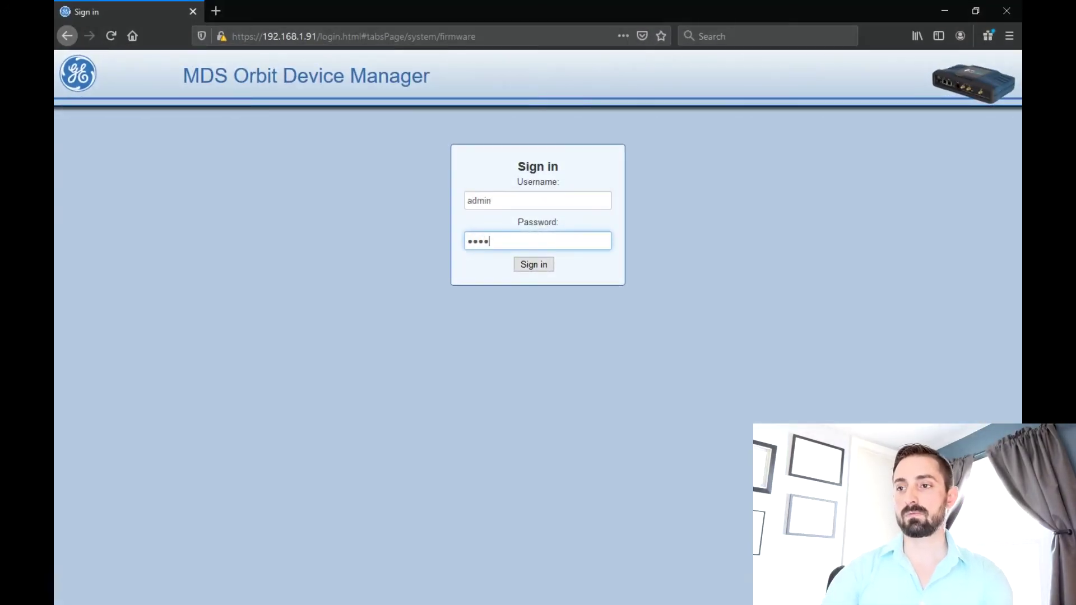
type("n")
key("Return")
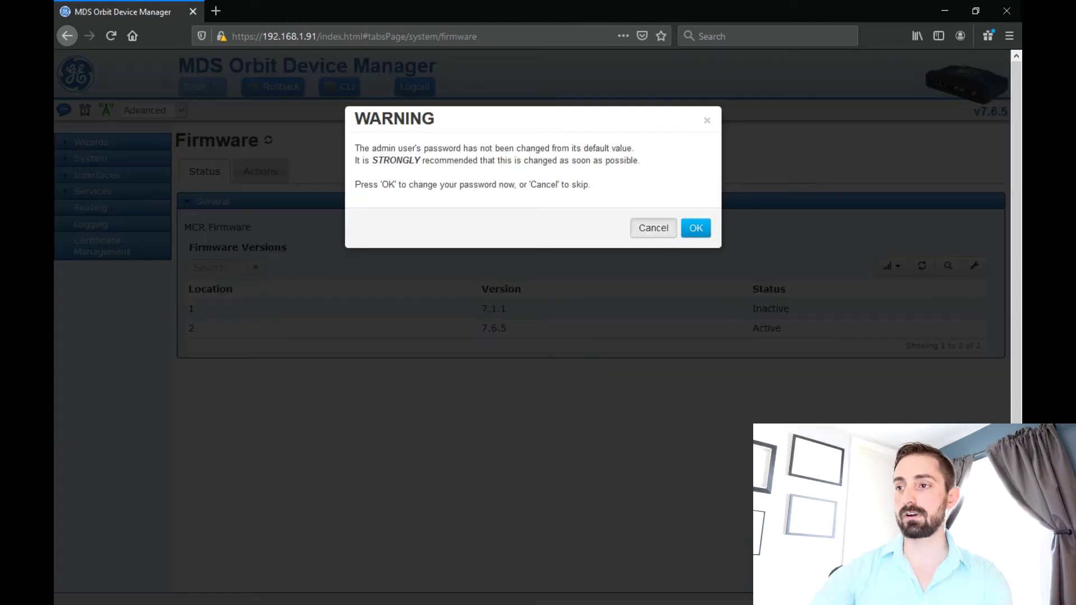
- Dismiss the default-password warning, view the v6.8.1 Device Overview, and go to the Firmware page
left_click(654, 226)
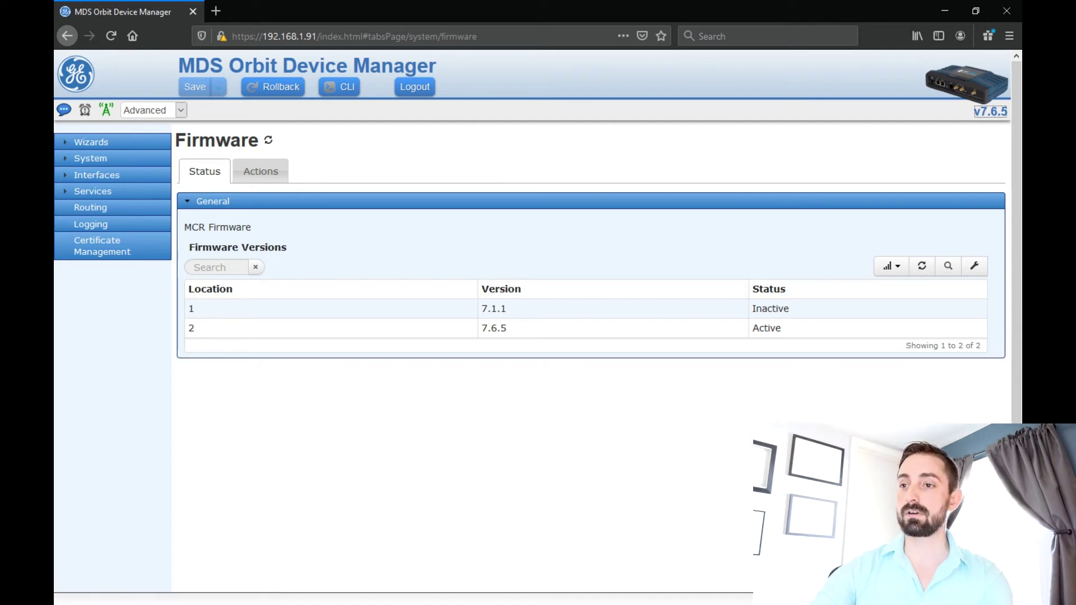
left_click(75, 73)
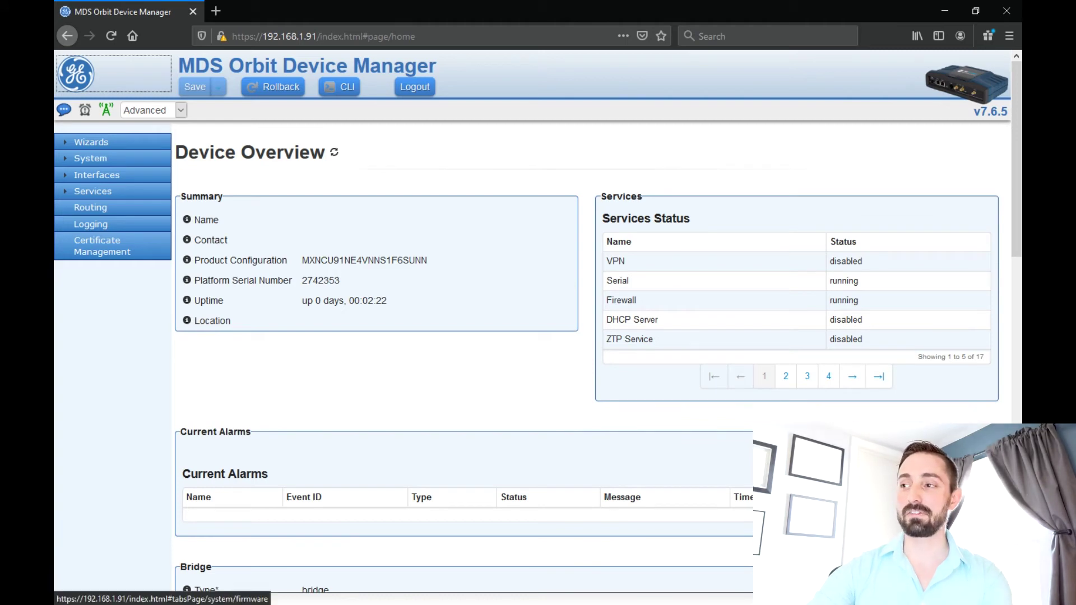
left_click(990, 111)
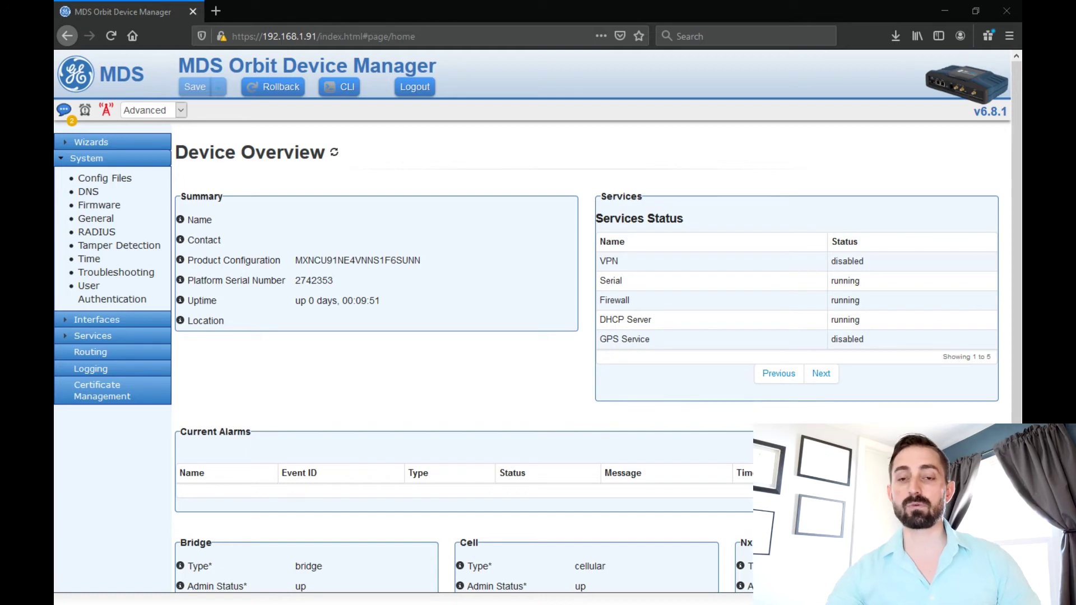
- Reprogram the 6.8.1 unit's inactive image with orbit-bkrc-7_6_5.mpk, which fails to process the image
left_click(99, 205)
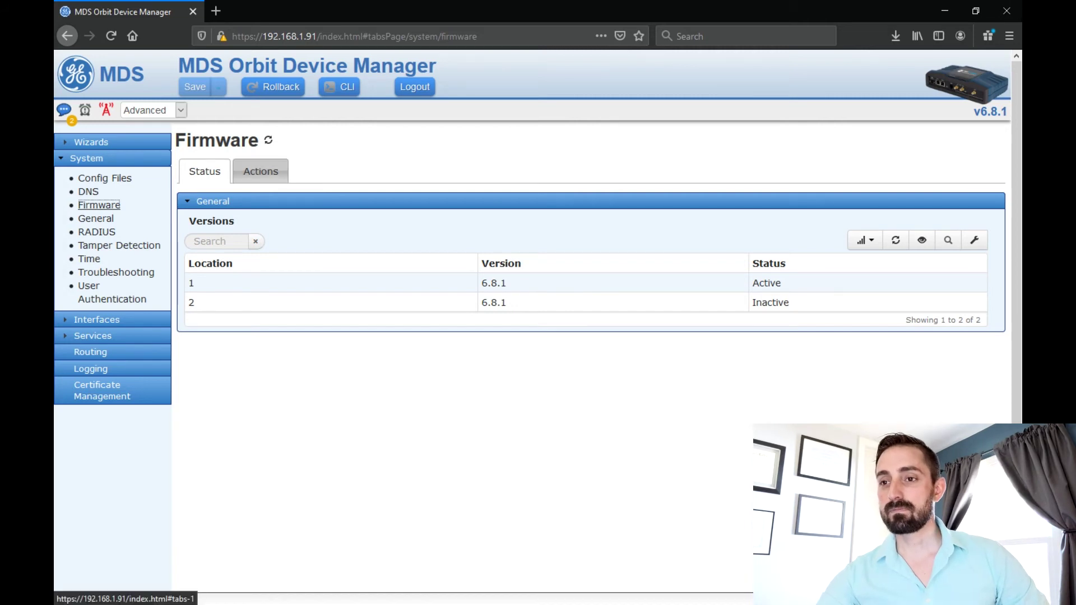
left_click(261, 171)
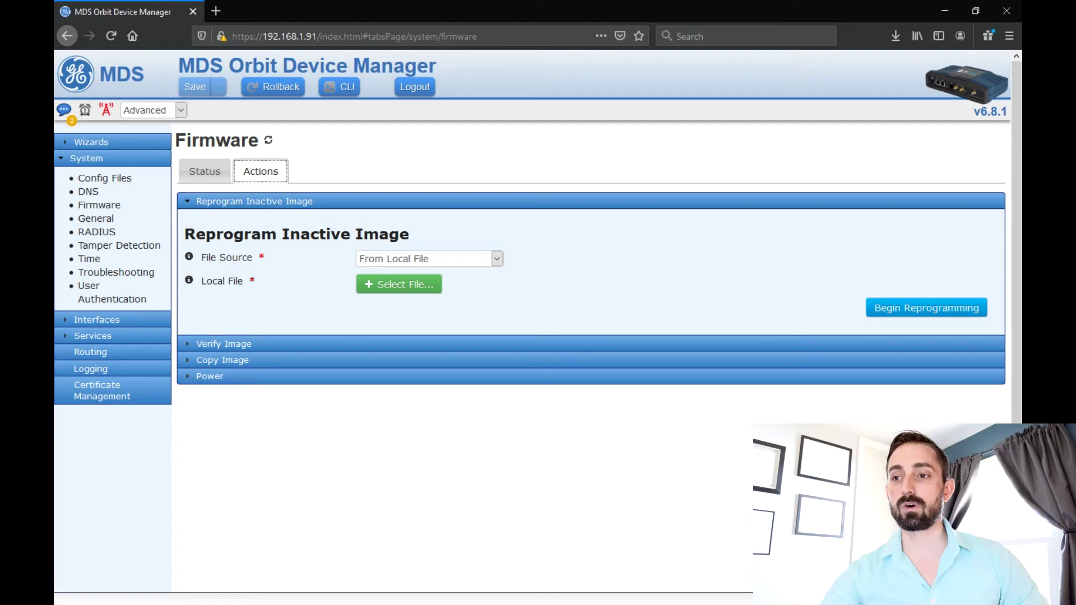
left_click(399, 284)
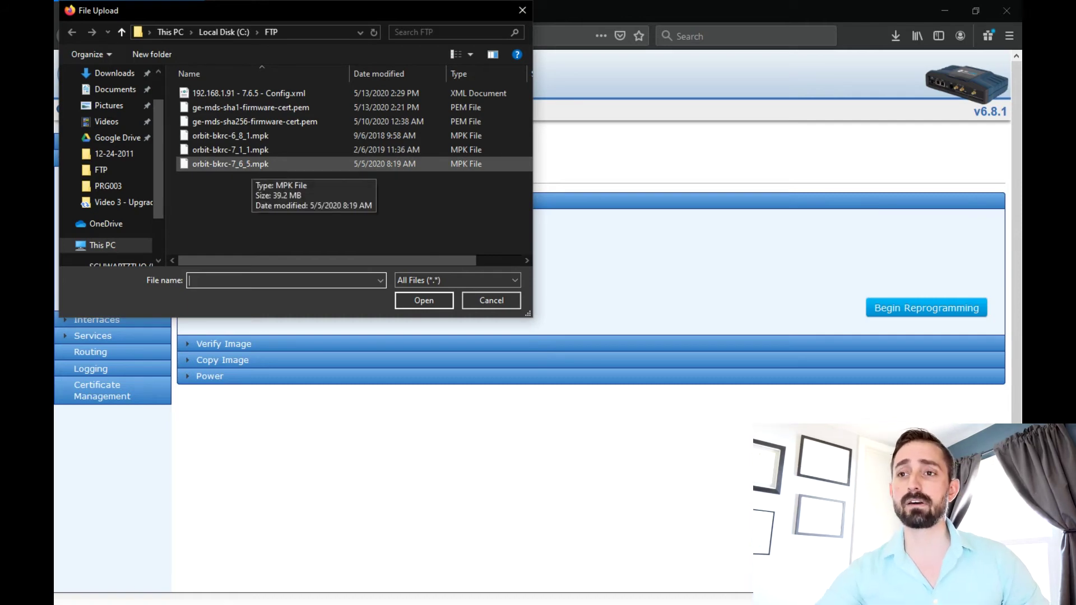
left_click(231, 163)
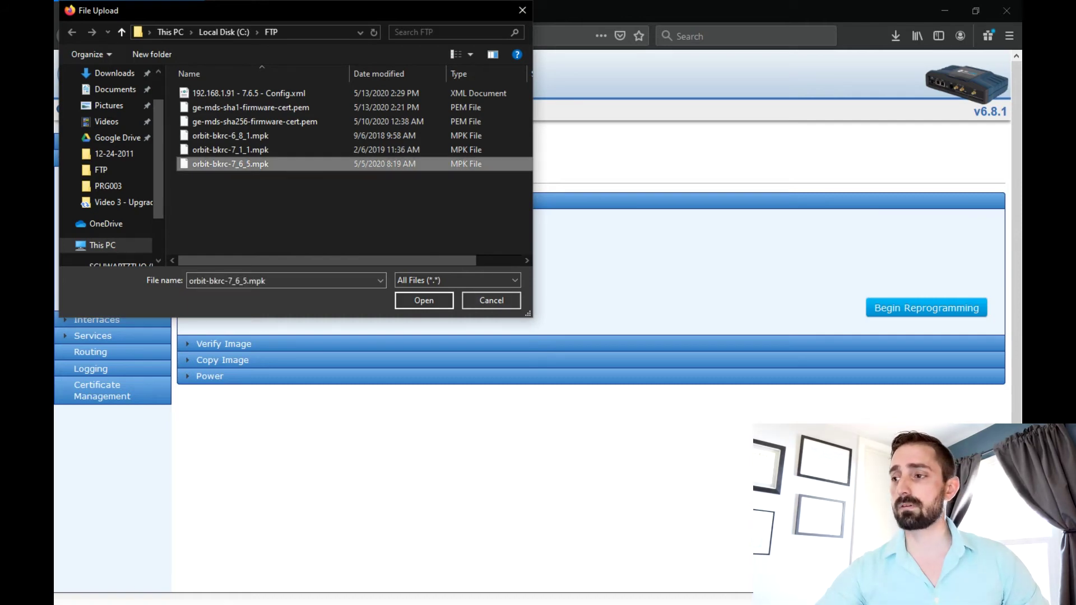
key("Return")
left_click(927, 307)
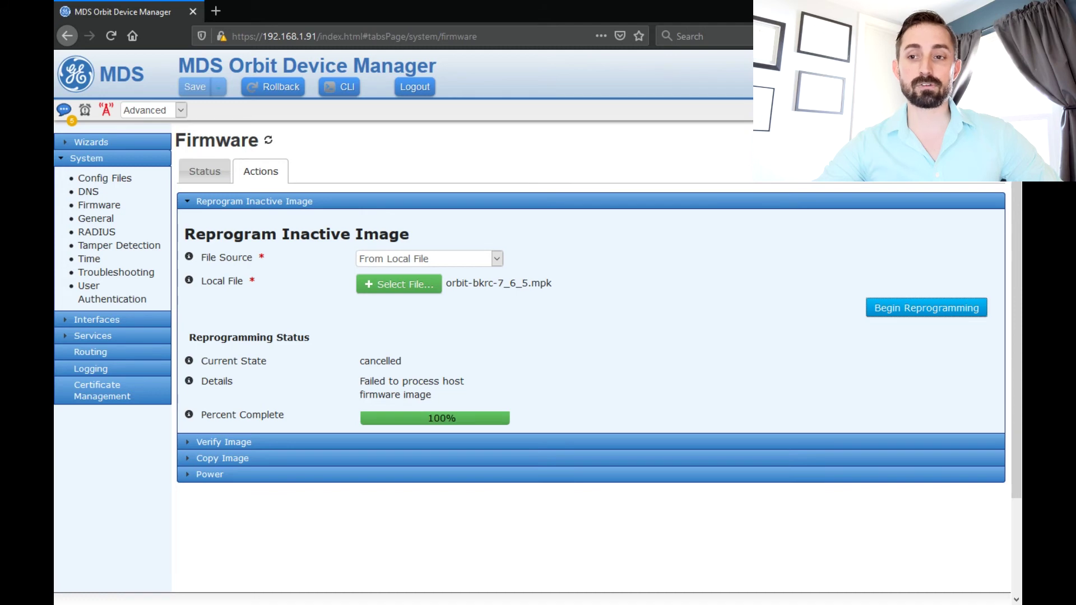
- In Certificate Management, add a firmware certificate with identity GEMDS-FW from a local file
left_click(97, 390)
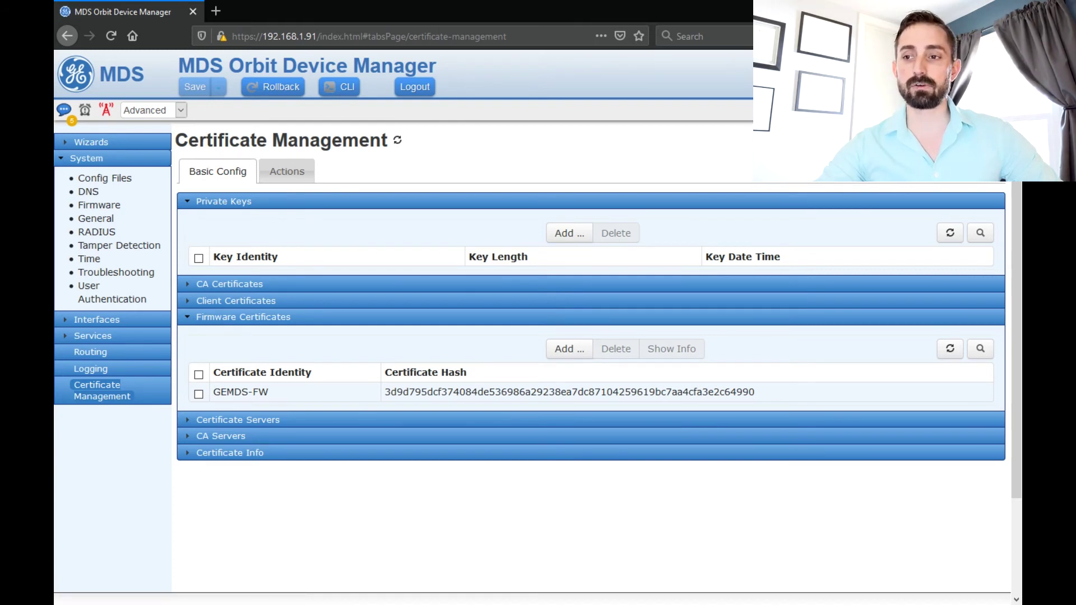
left_click(387, 392)
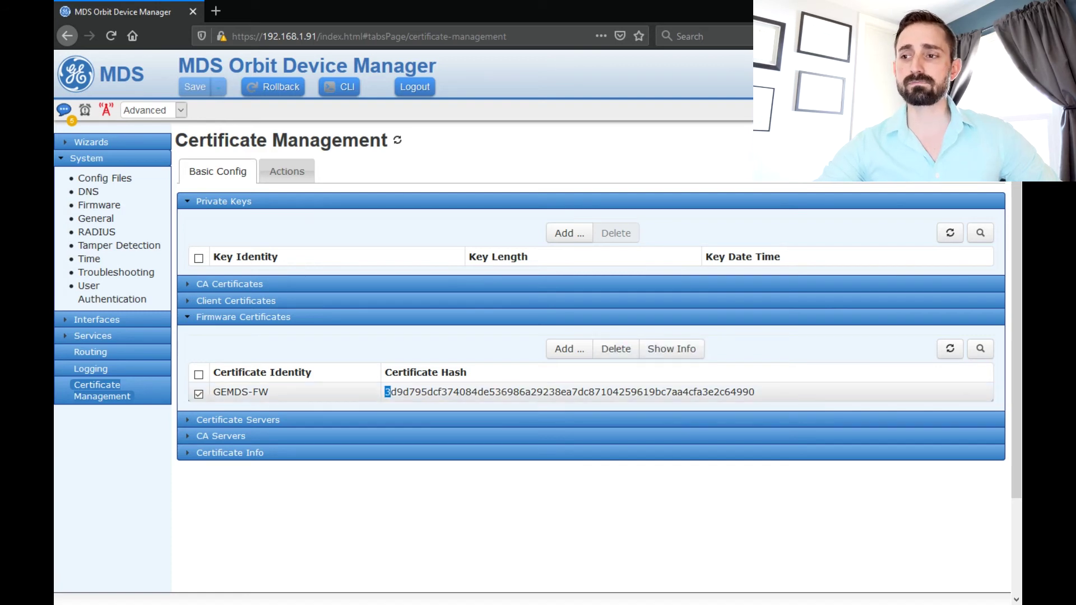
left_click(569, 349)
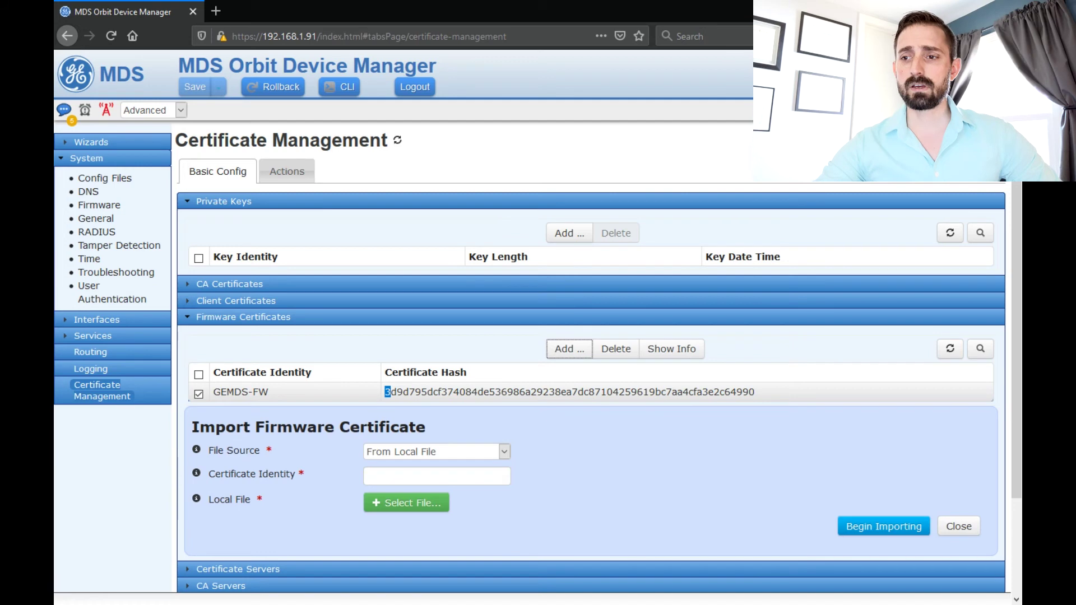
left_click(438, 475)
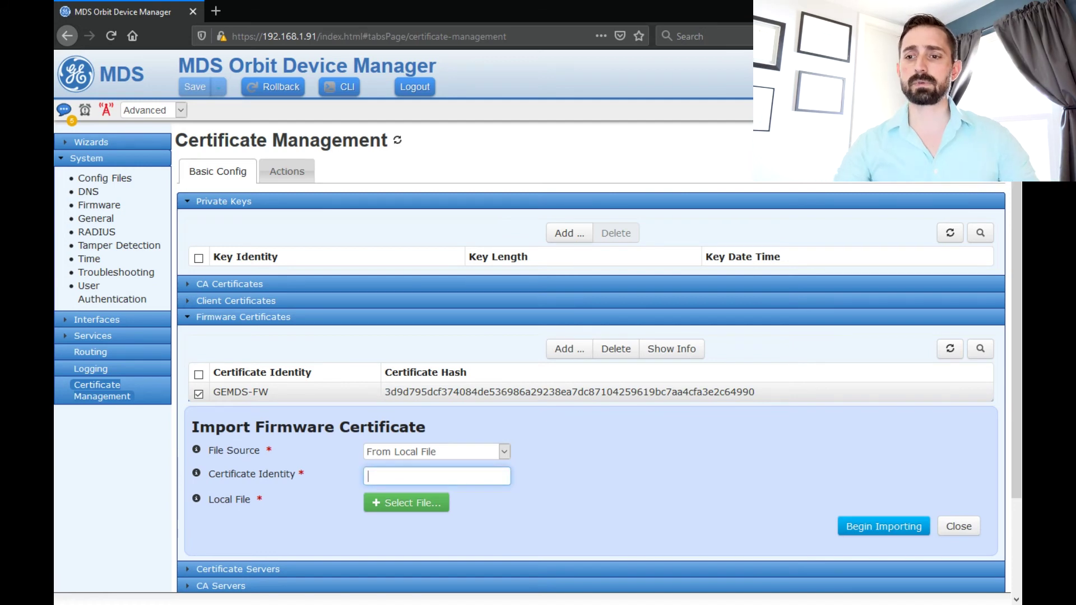
left_click(437, 451)
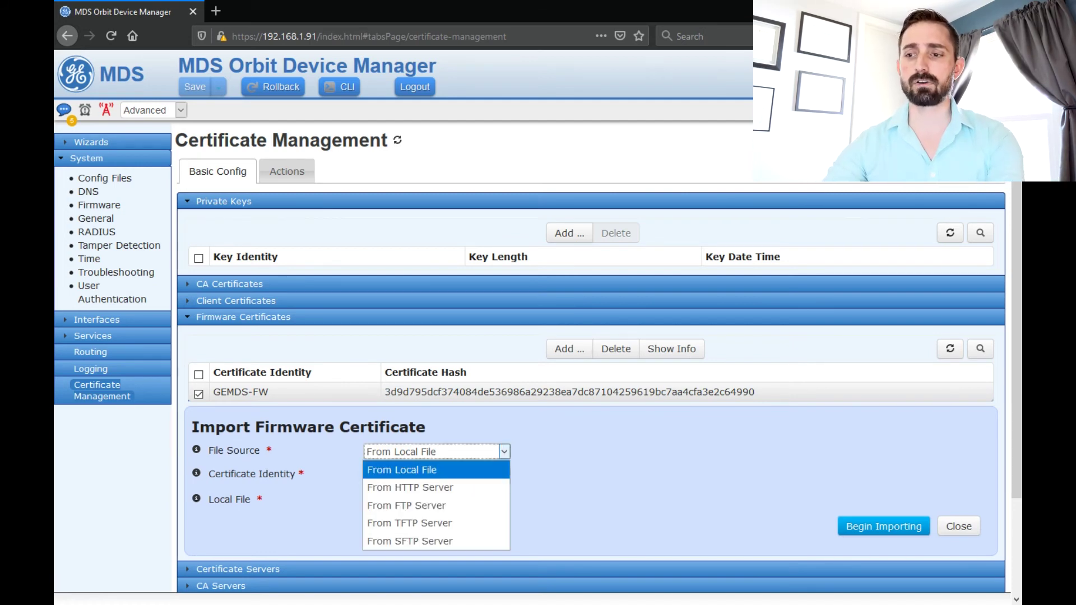
left_click(402, 469)
left_click(437, 476)
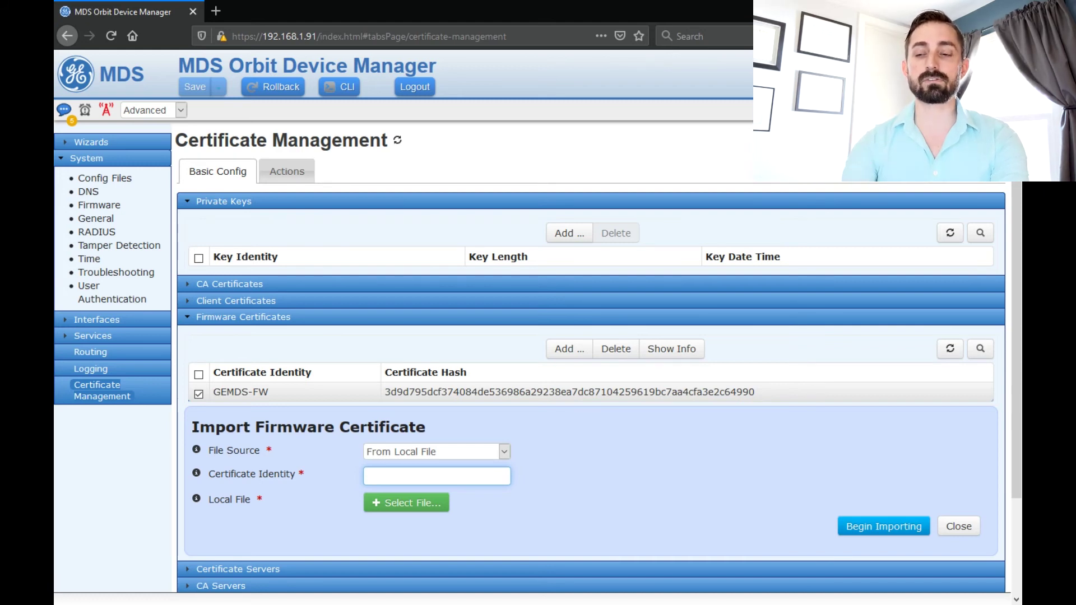
type("GEMDS-FW")
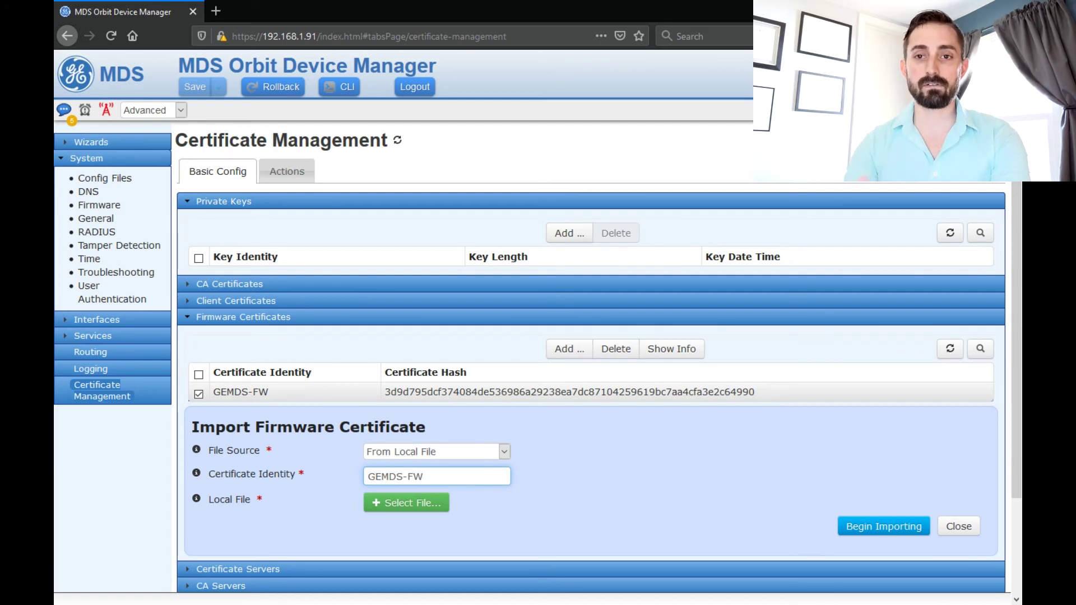
key("Tab")
- Select ge-mds-sha256-firmware-cert.pem and import it as the GEMDS-FW certificate
key("Return")
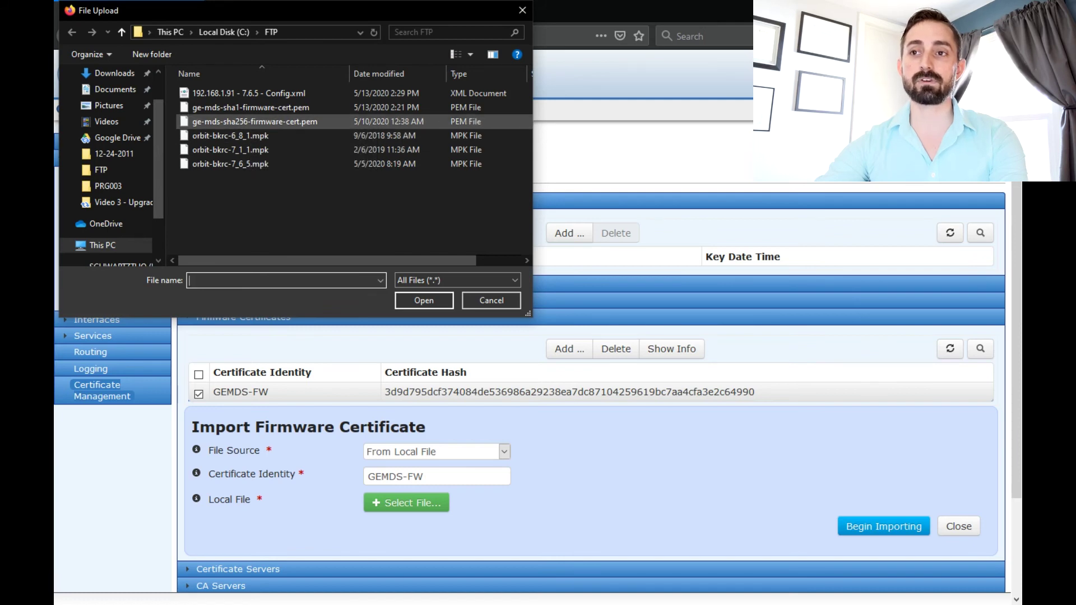
left_click(255, 121)
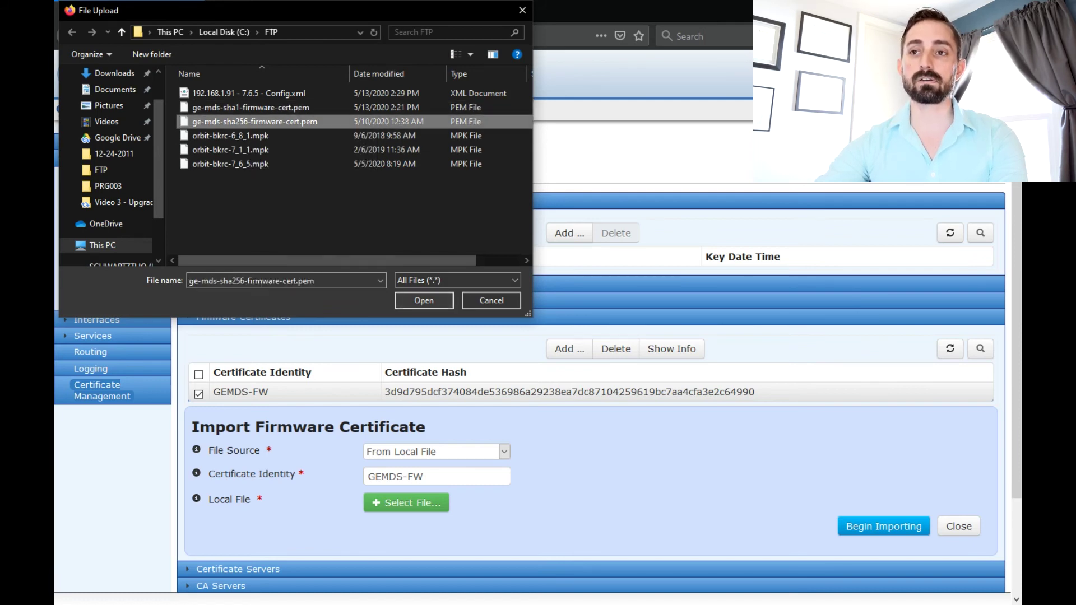
left_click(424, 301)
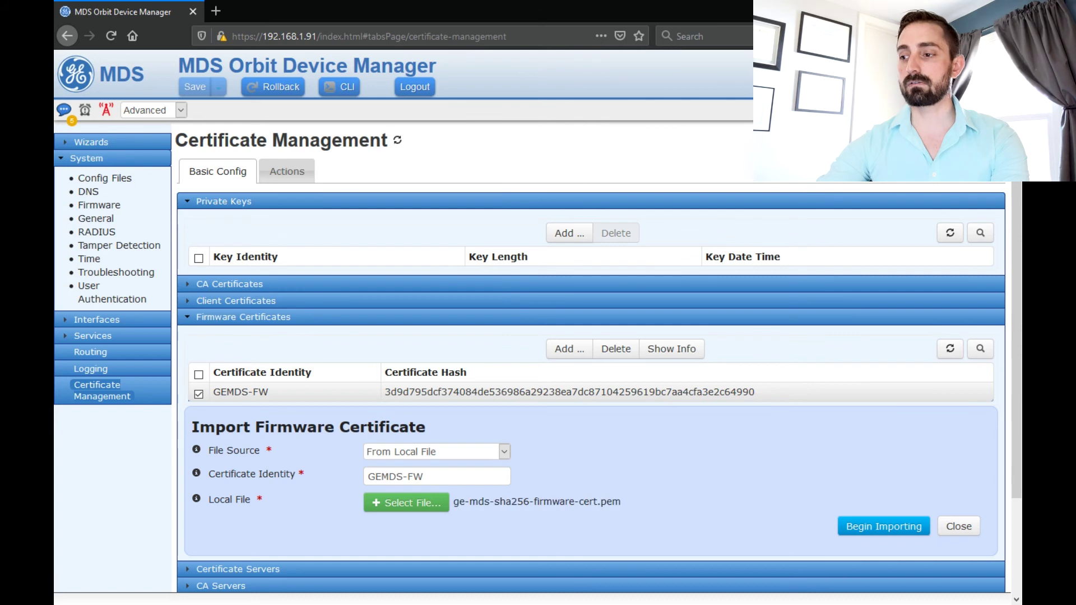
left_click(884, 527)
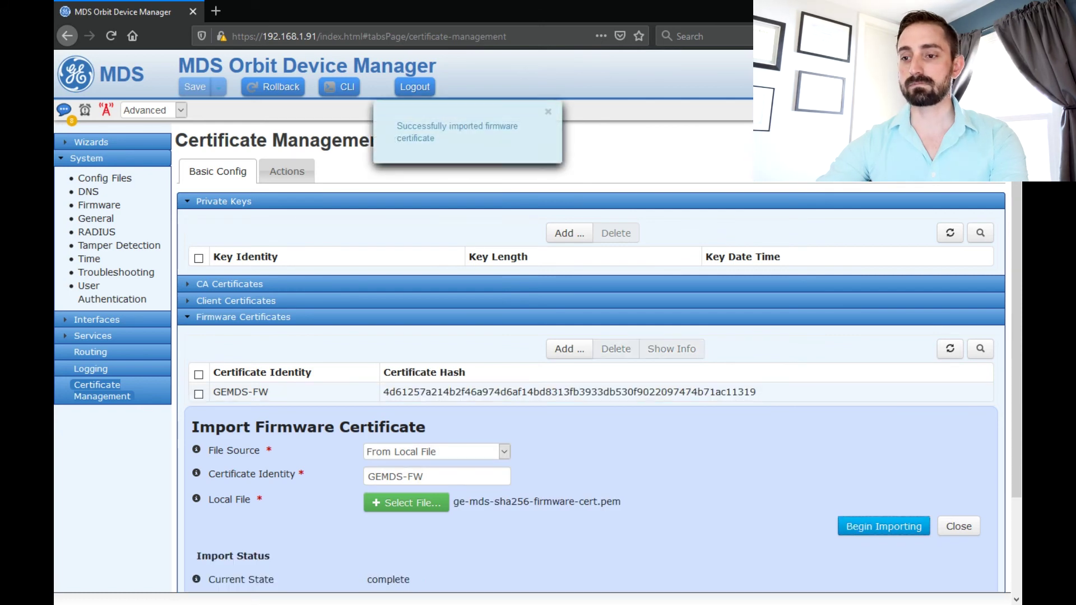
- Check GEMDS-FW's new hash in the firmware certificate list, then return to the Firmware page
scroll(560, 358, "down", 3)
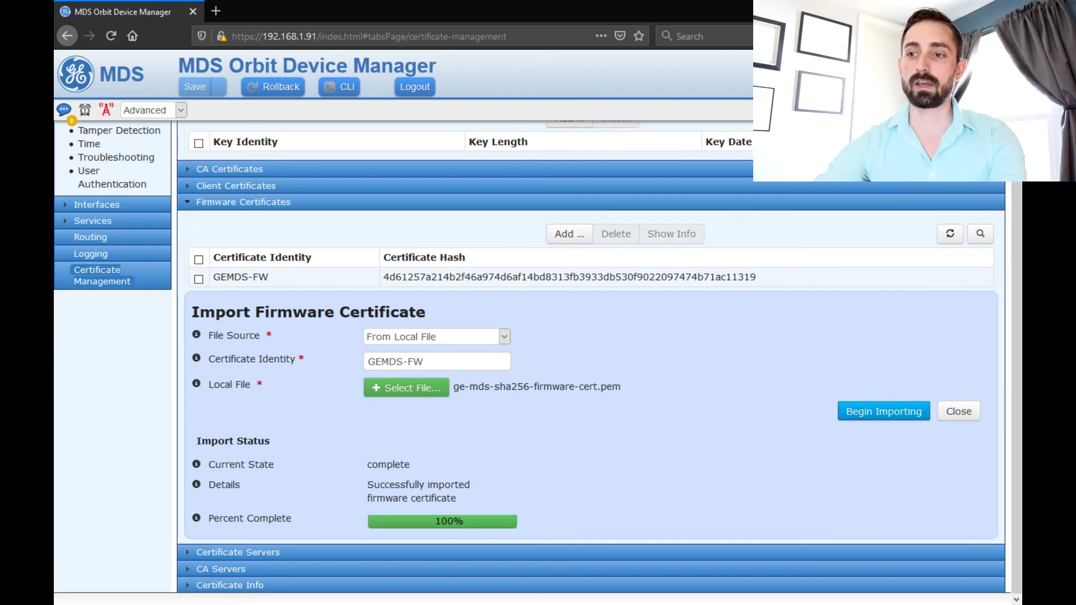
left_click(385, 277)
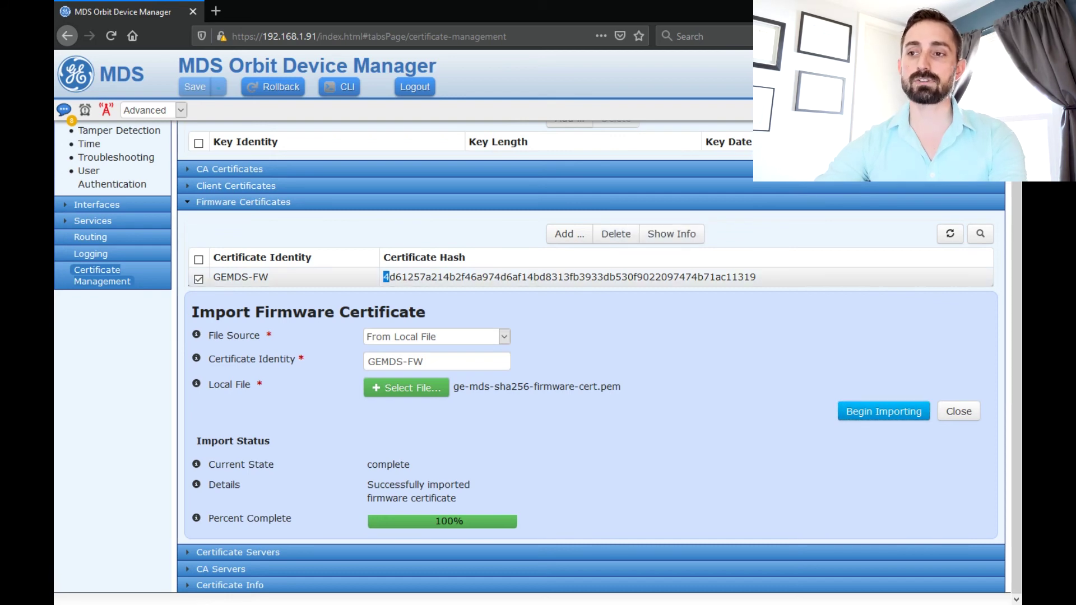
scroll(538, 359, "up", 2)
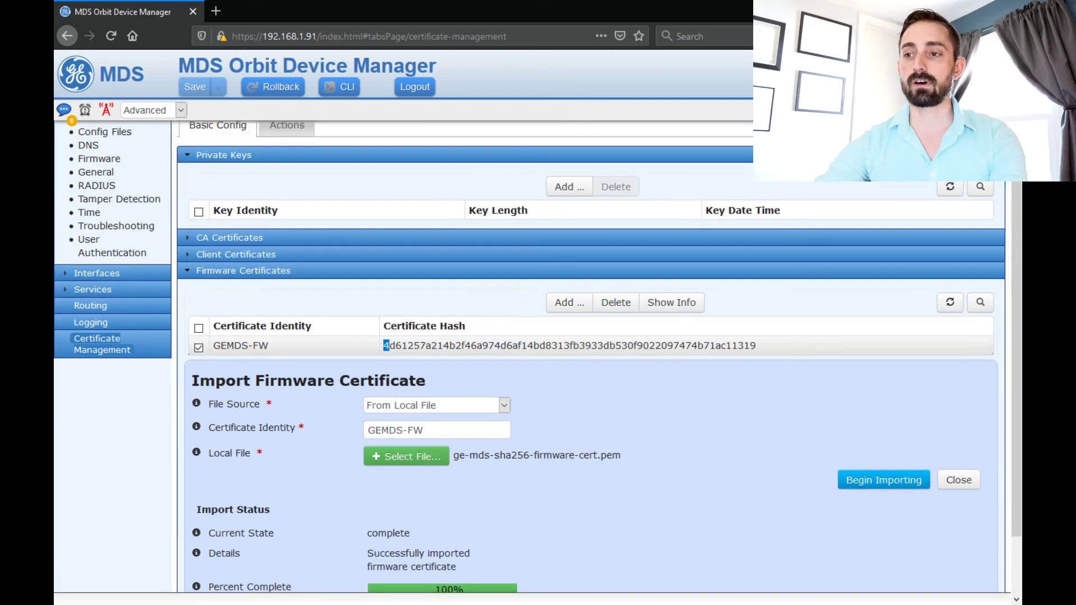
scroll(112, 225, "up", 1)
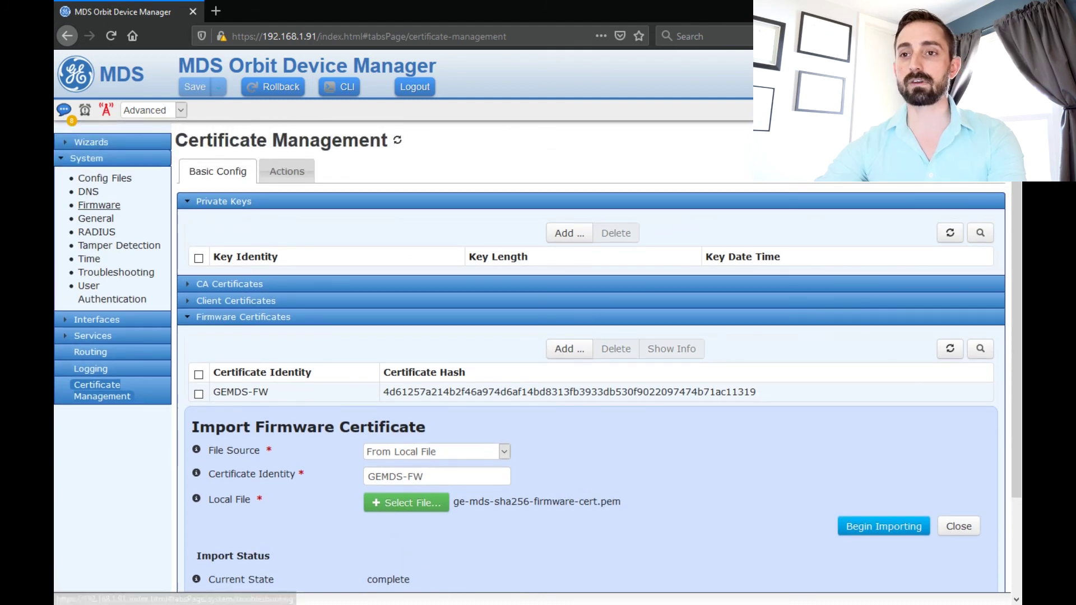
left_click(99, 205)
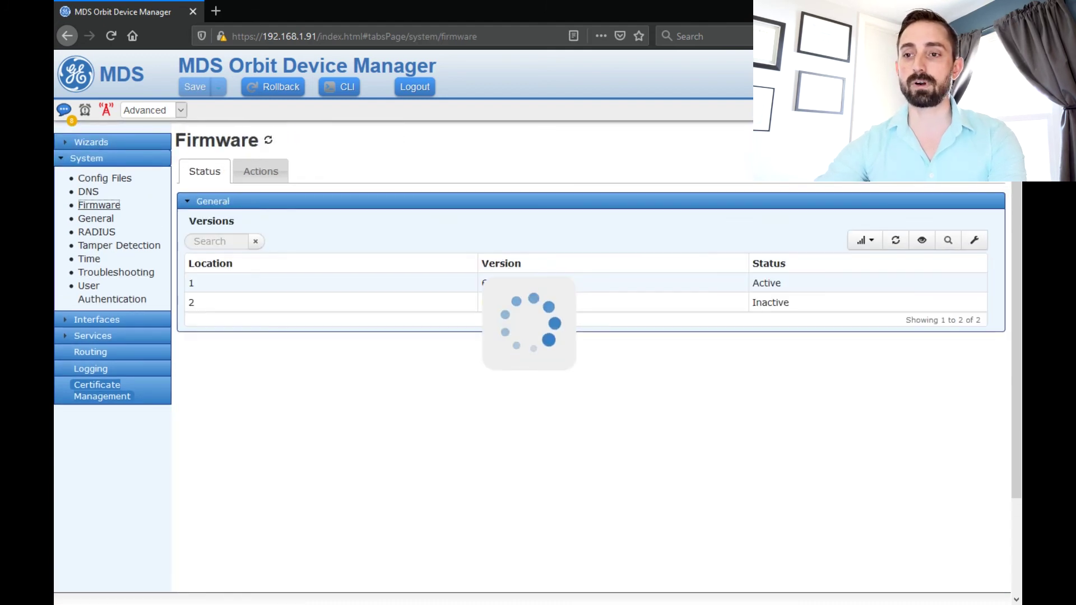
- Choose orbit-bkrc-7_6_5.mpk as the local firmware file for reprogramming the inactive image
left_click(261, 170)
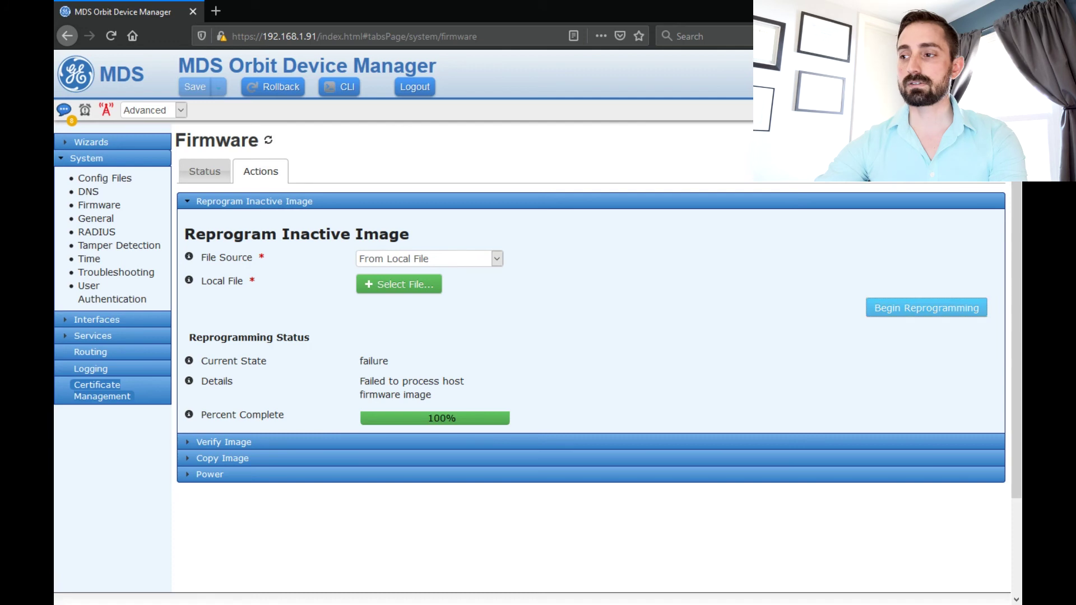
left_click(926, 308)
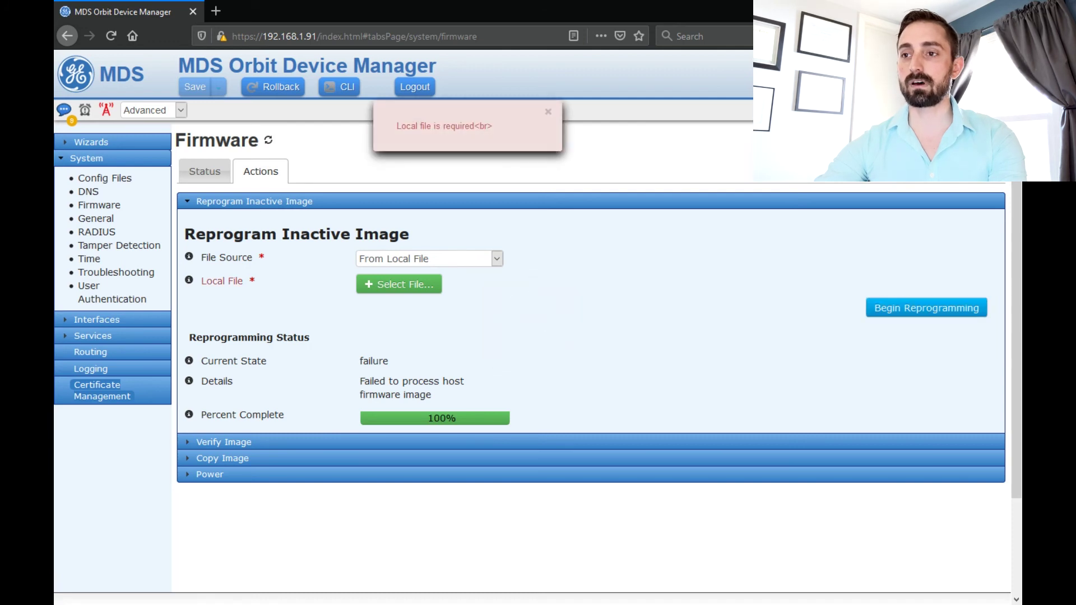
left_click(398, 284)
left_click(230, 164)
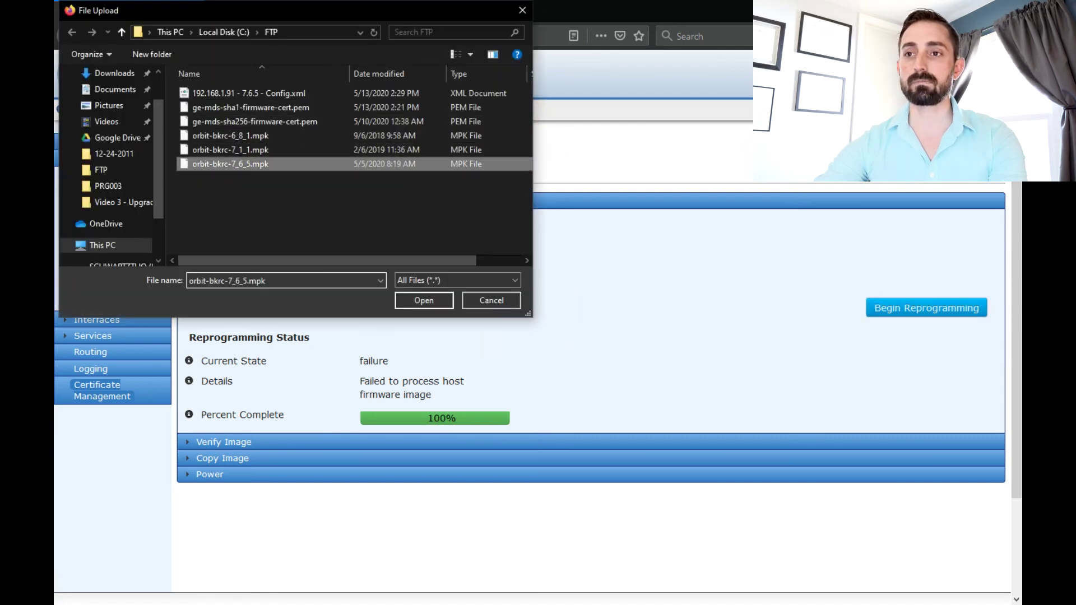
left_click(424, 300)
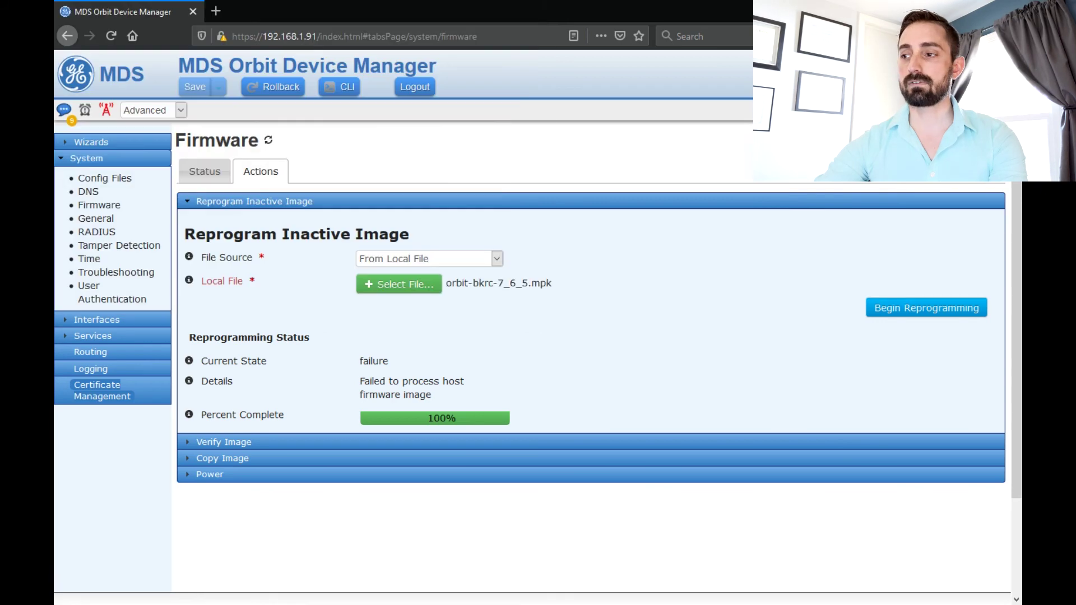